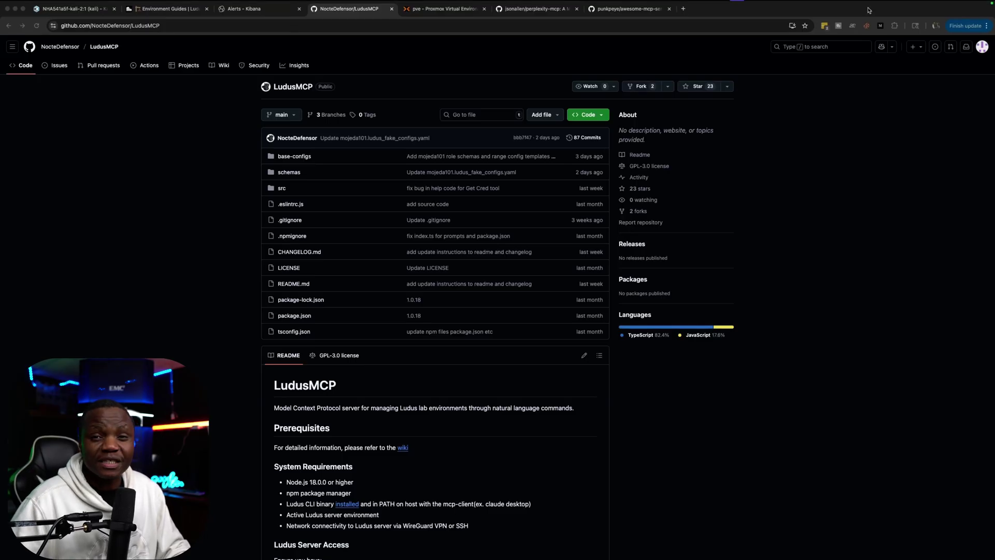
Step: Read the MCP definition in the awesome-mcp-servers README, highlighting how AI models interact with resources through standardized server implementations
{"action": "key", "text": "super+Tab"}
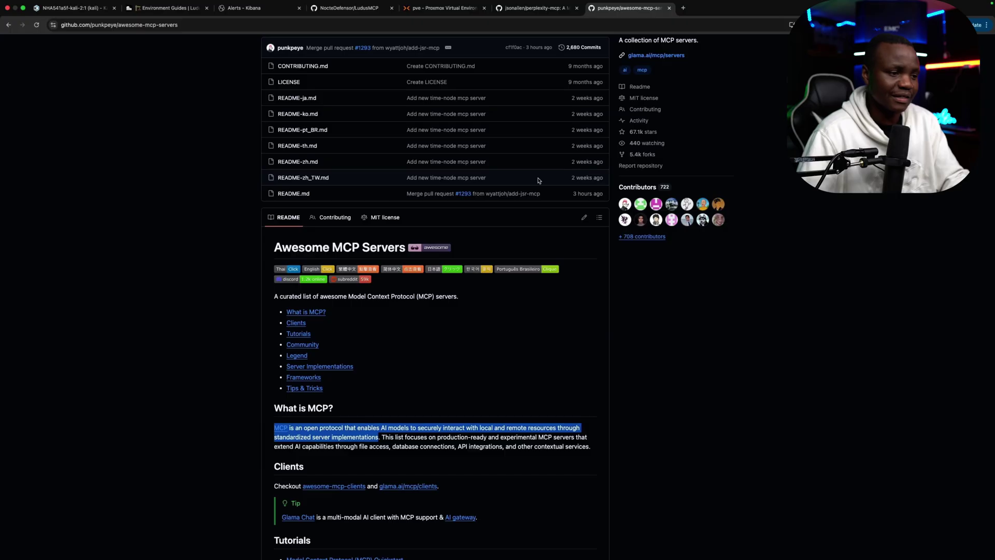
{"action": "left_click", "coordinate": [353, 427]}
{"action": "left_click_drag", "start_coordinate": [357, 428], "coordinate": [483, 427]}
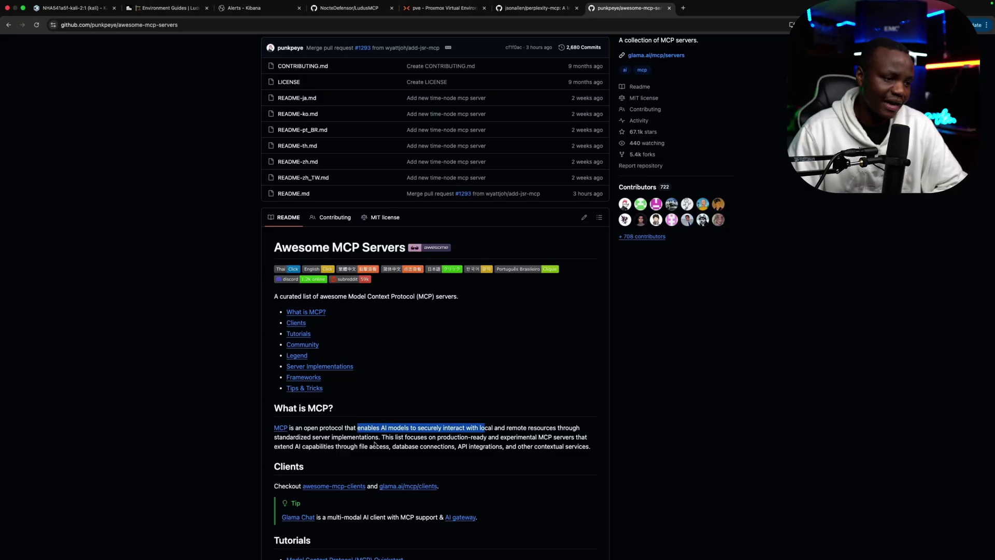
{"action": "left_click_drag", "start_coordinate": [378, 437], "coordinate": [264, 441]}
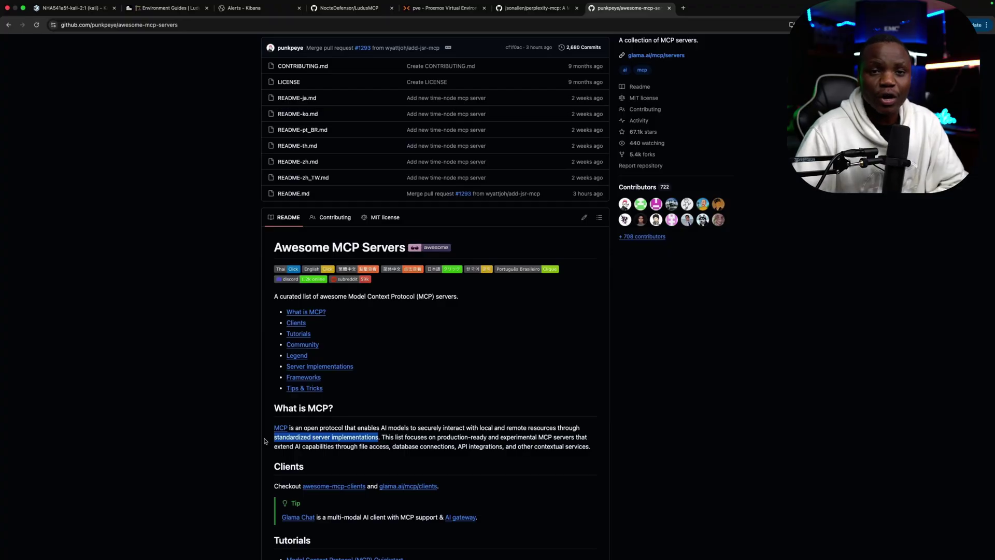
Step: Switch to Claude and review the Ludus Version Check chat, highlighting the question and the client and server versions in the answer
{"action": "key", "text": "ctrl+Right"}
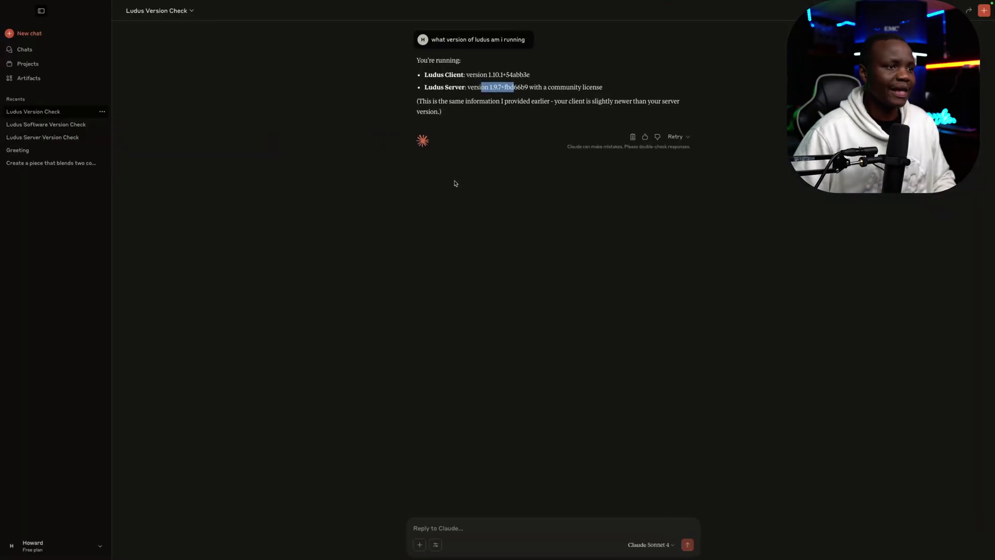
{"action": "left_click", "coordinate": [454, 143]}
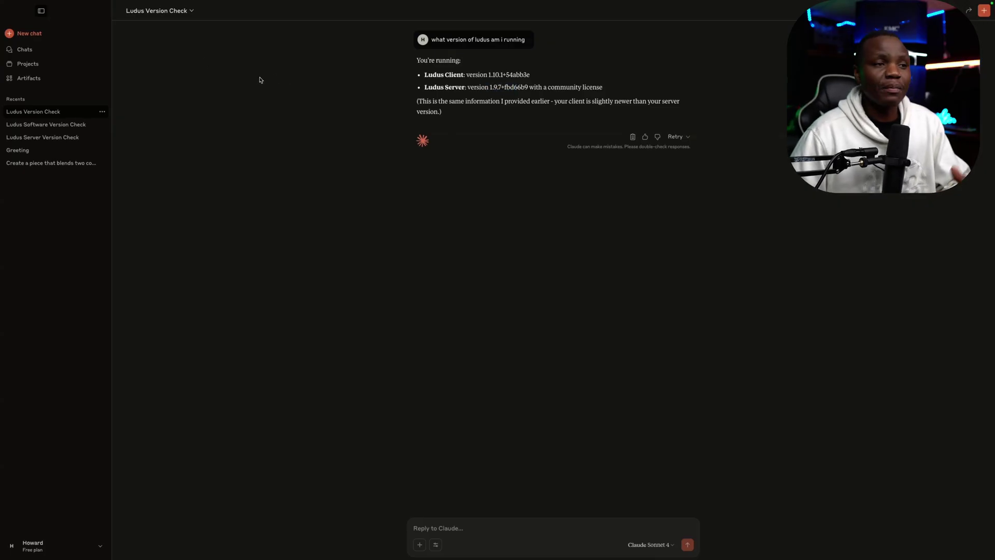
{"action": "left_click_drag", "start_coordinate": [616, 89], "coordinate": [378, 73]}
{"action": "left_click", "coordinate": [449, 77]}
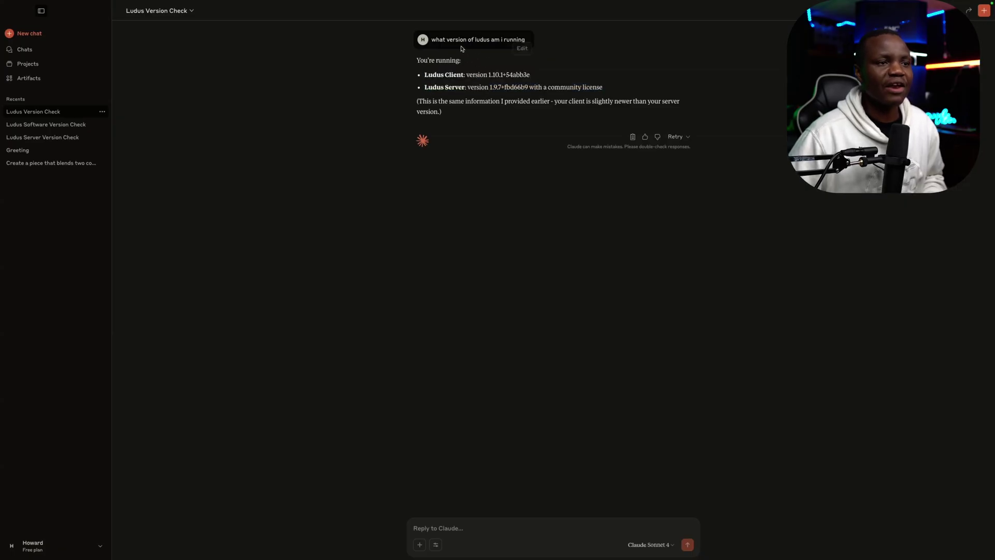
{"action": "left_click_drag", "start_coordinate": [443, 40], "coordinate": [491, 39]}
{"action": "left_click_drag", "start_coordinate": [422, 89], "coordinate": [507, 87]}
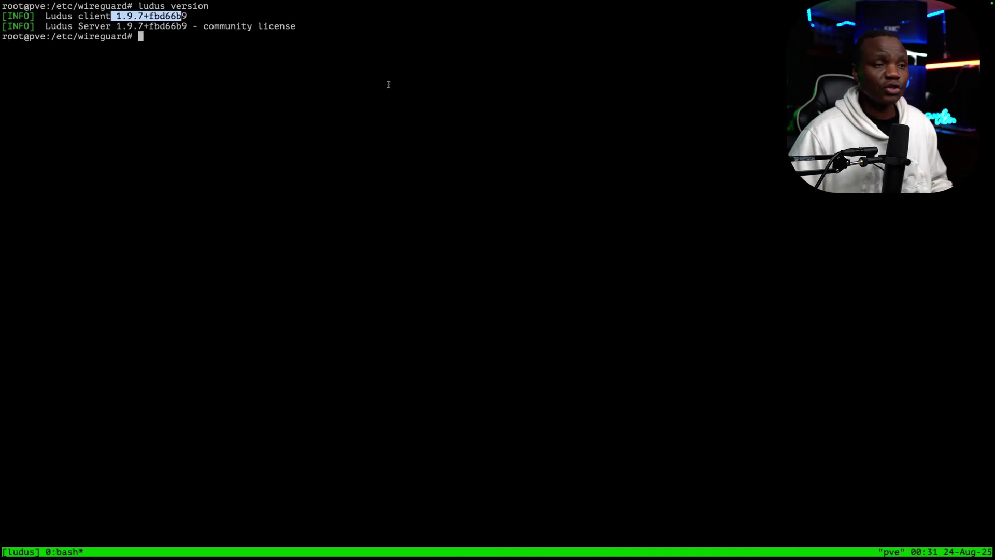
Step: Compare the terminal's ludus version output with the server version reported in the Claude chat
{"action": "left_click", "coordinate": [415, 101]}
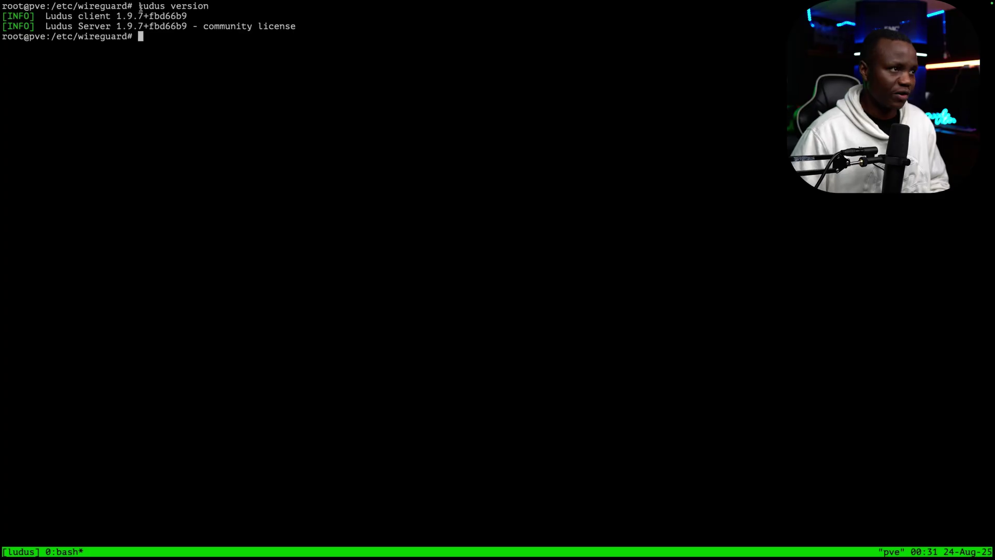
{"action": "left_click_drag", "start_coordinate": [139, 5], "coordinate": [209, 5]}
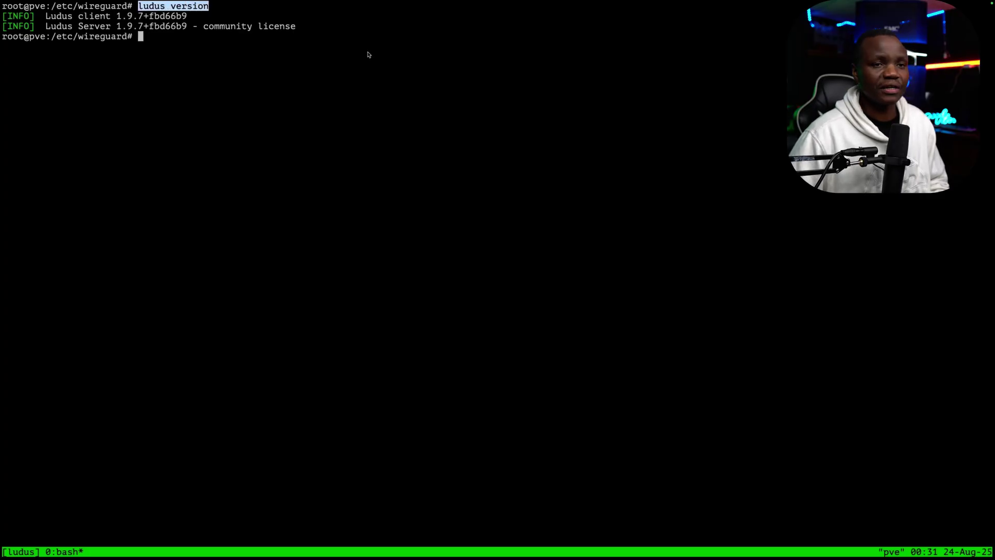
{"action": "left_click", "coordinate": [425, 78]}
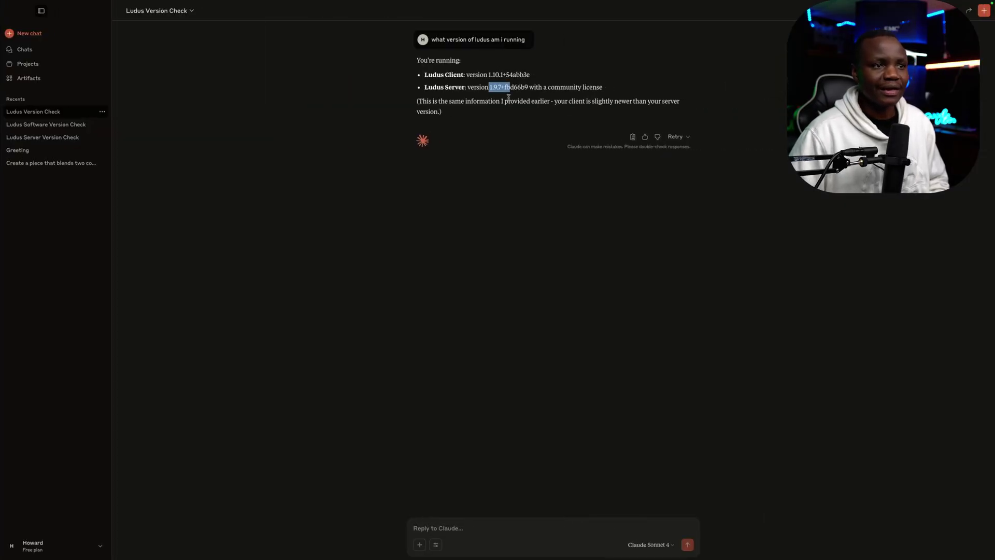
{"action": "left_click", "coordinate": [496, 90]}
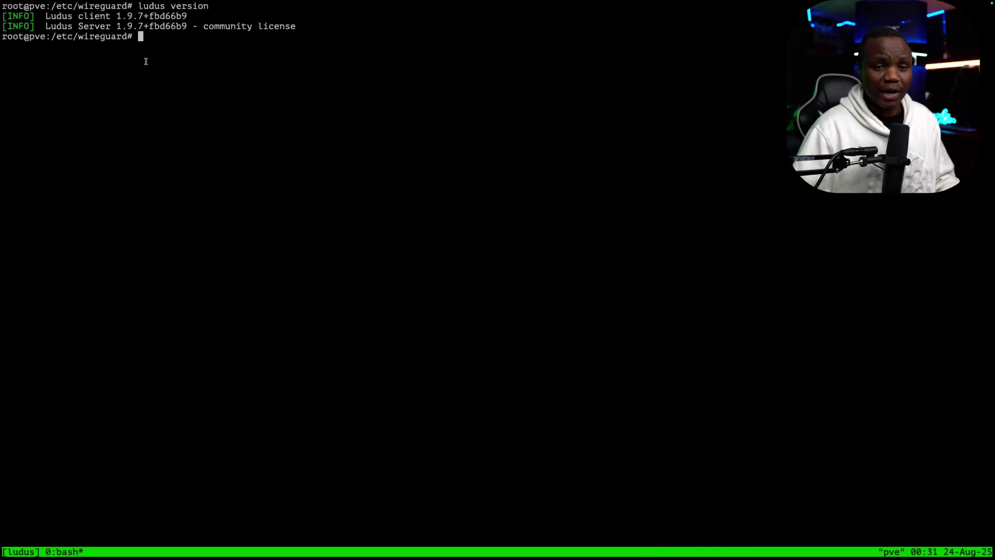
Step: Run "ludus templates list" in the terminal and highlight the template table
{"action": "type", "text": "ludus templates l"}
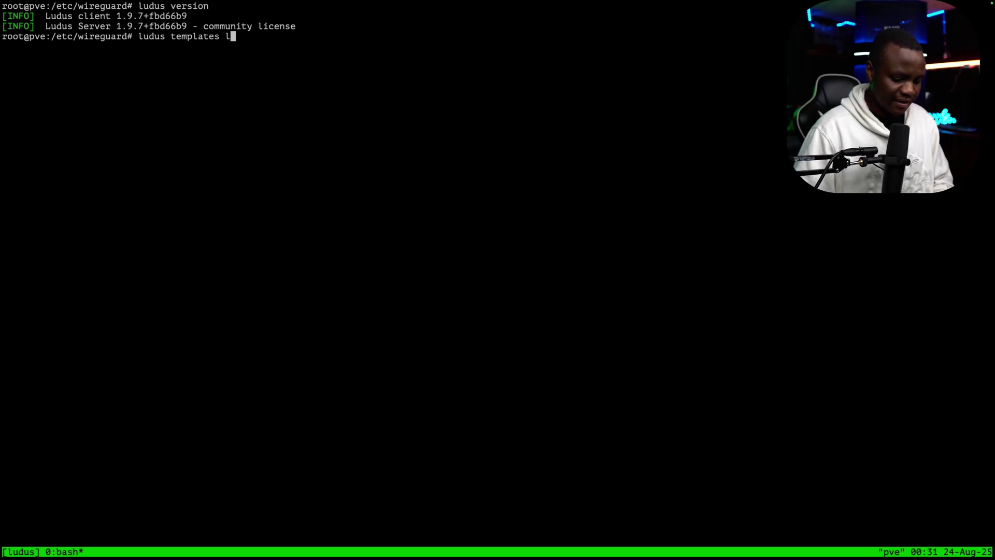
{"action": "type", "text": "ist"}
{"action": "key", "text": "Return"}
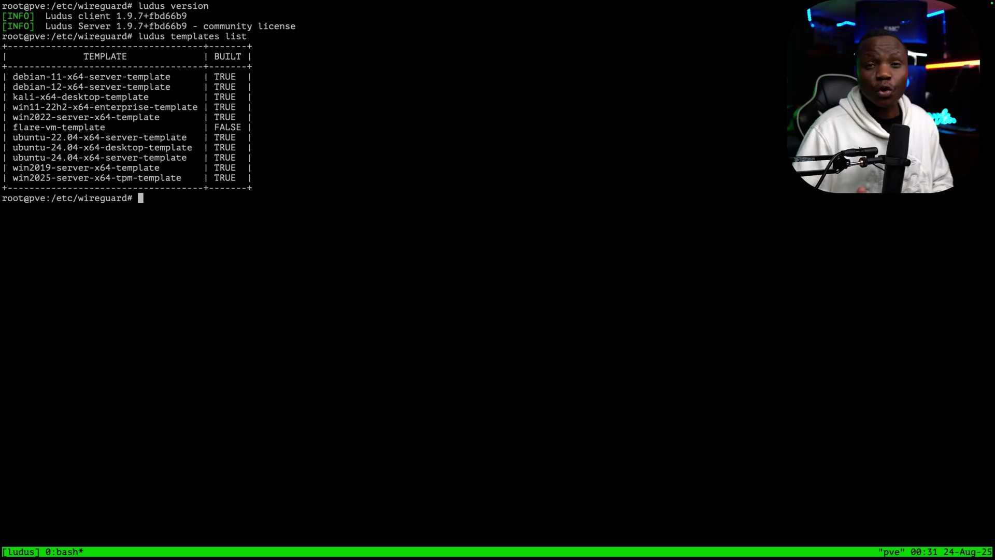
{"action": "left_click_drag", "start_coordinate": [248, 187], "coordinate": [2, 87]}
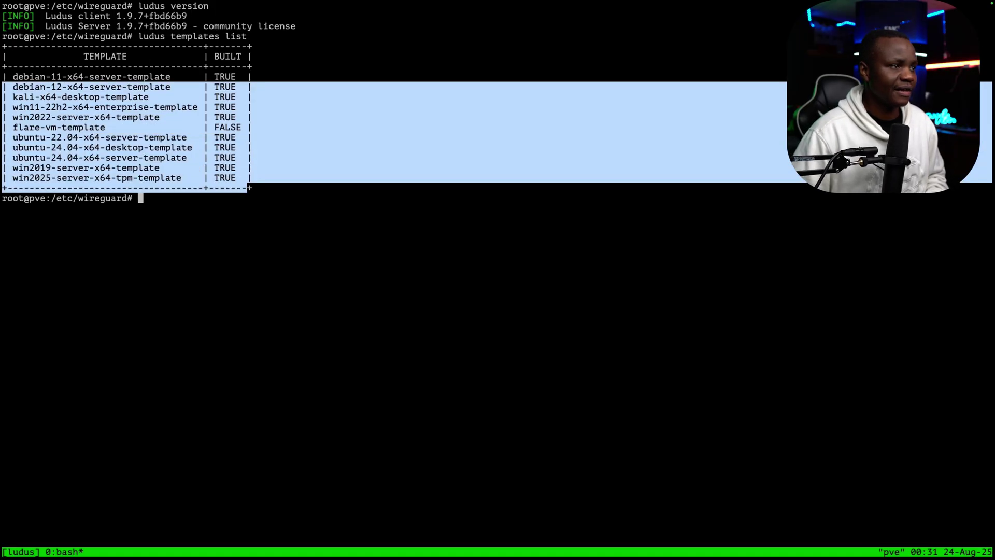
{"action": "left_click", "coordinate": [338, 175]}
Step: Switch to Claude, ask "what templates do i have installed" and review the template list in the reply
{"action": "key", "text": "super+Tab"}
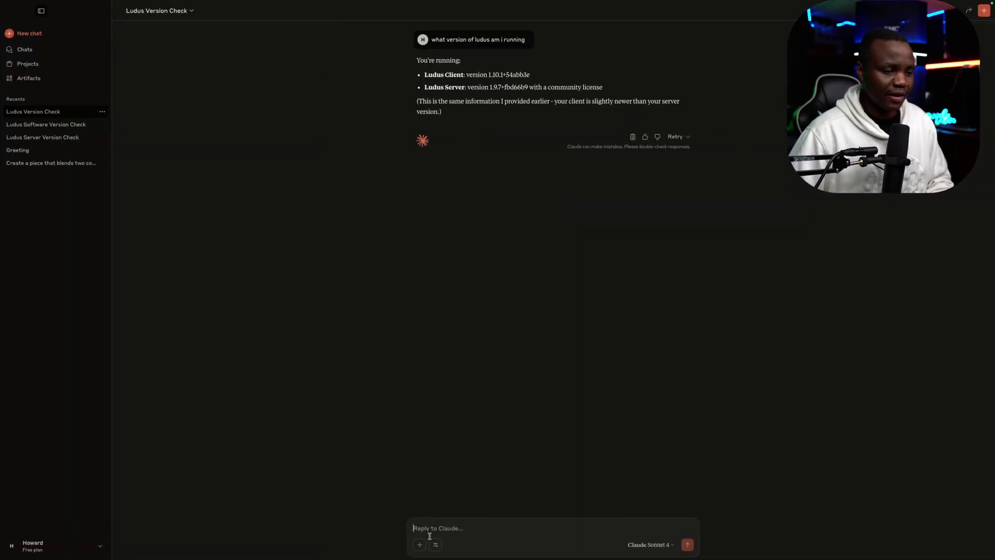
{"action": "type", "text": "what tem"}
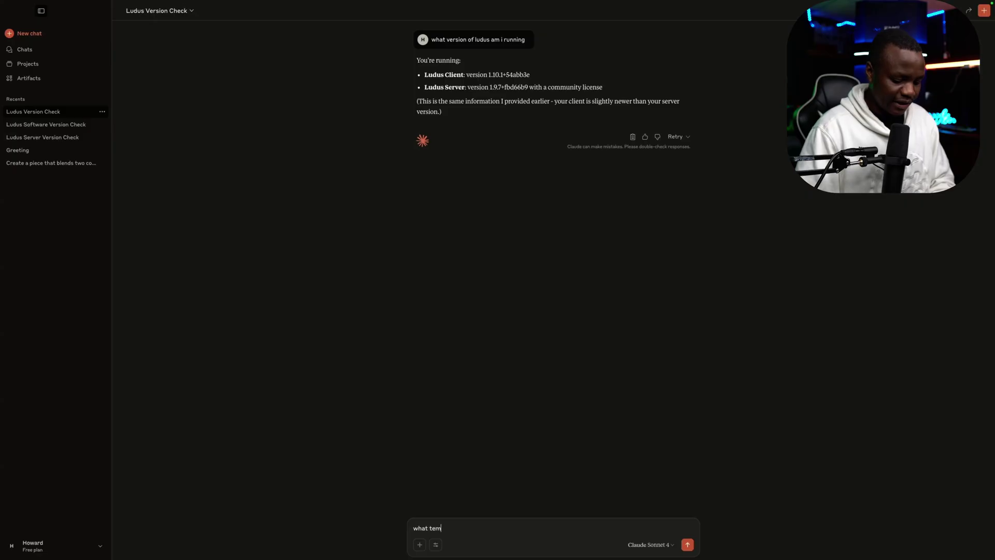
{"action": "type", "text": "plates"}
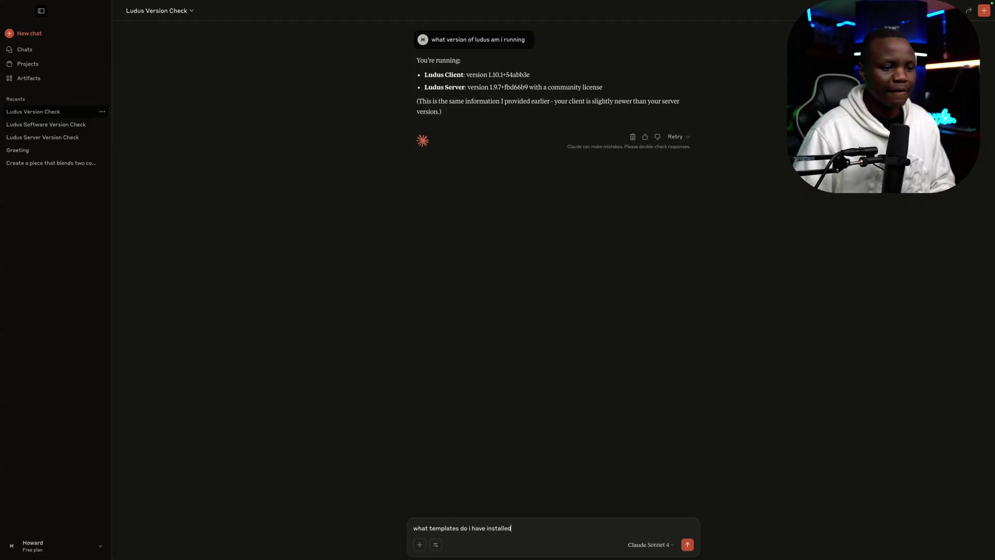
{"action": "type", "text": " do i have installed"}
{"action": "key", "text": "Return"}
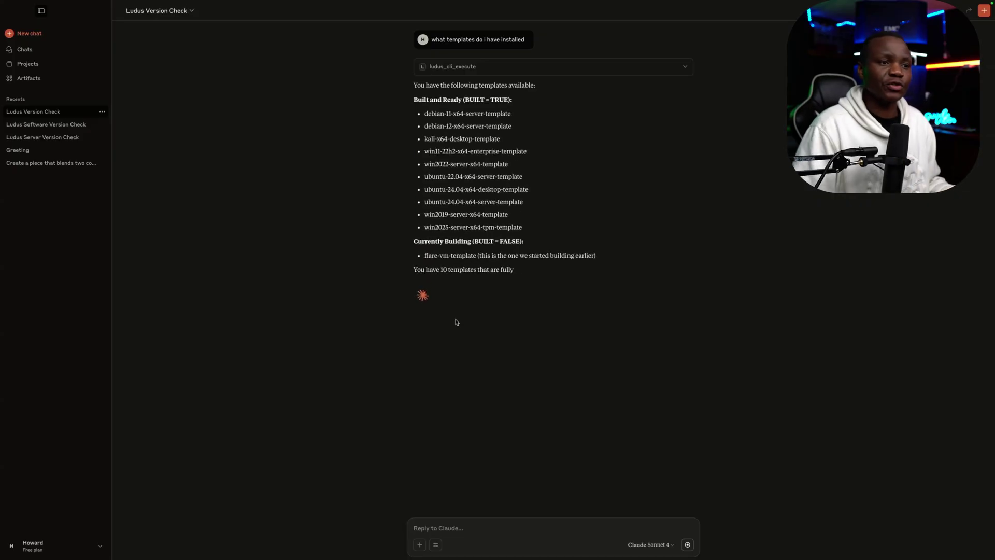
{"action": "left_click_drag", "start_coordinate": [574, 272], "coordinate": [426, 125]}
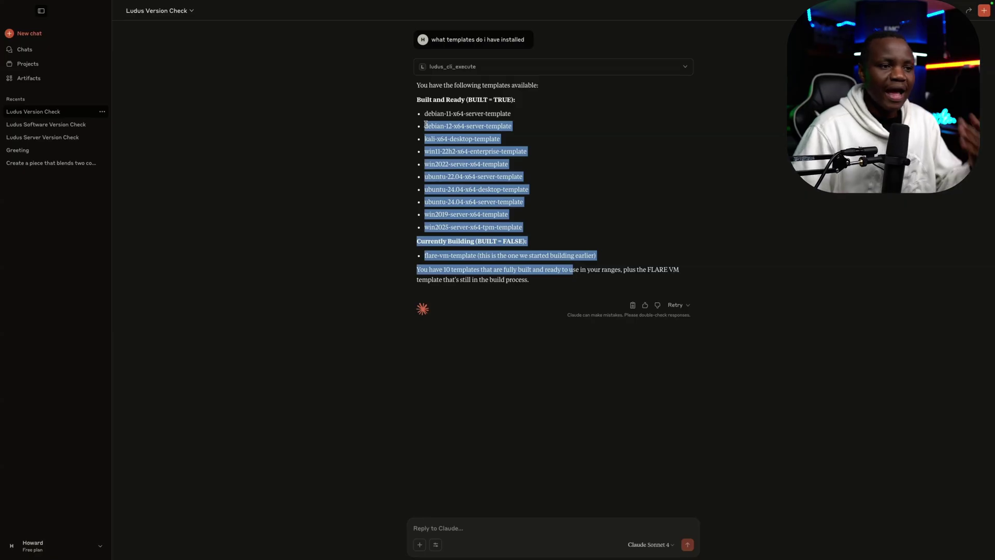
{"action": "left_click", "coordinate": [585, 353]}
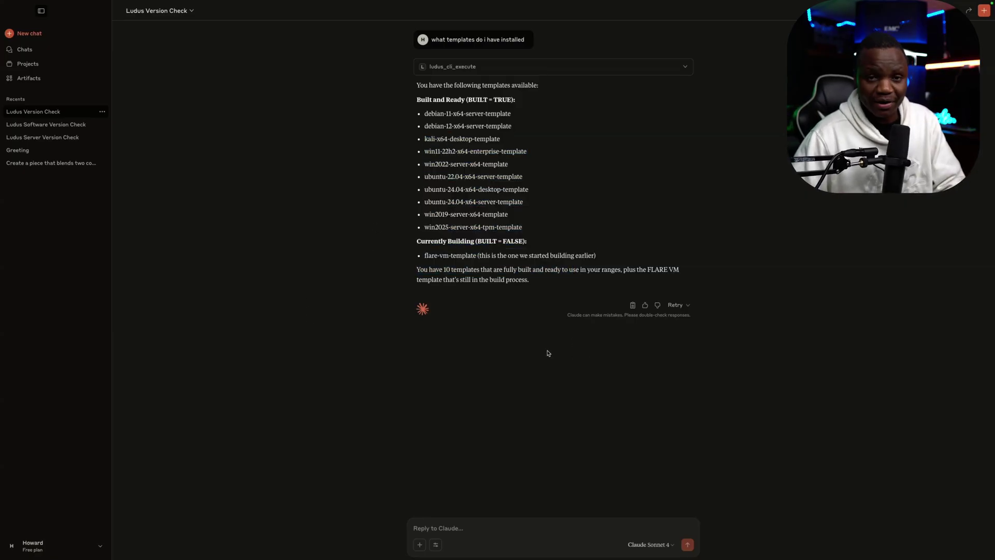
Step: Switch to the browser and examine the LudusMCP README's prerequisites and installation sections
{"action": "key", "text": "super+Tab"}
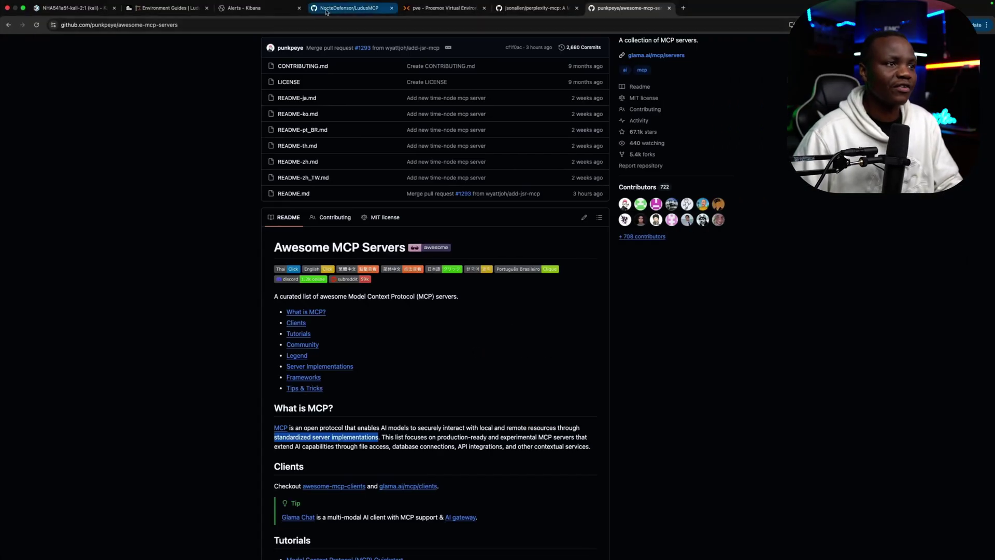
{"action": "left_click", "coordinate": [342, 9]}
{"action": "scroll", "coordinate": [408, 380], "scroll_direction": "down", "scroll_amount": 10}
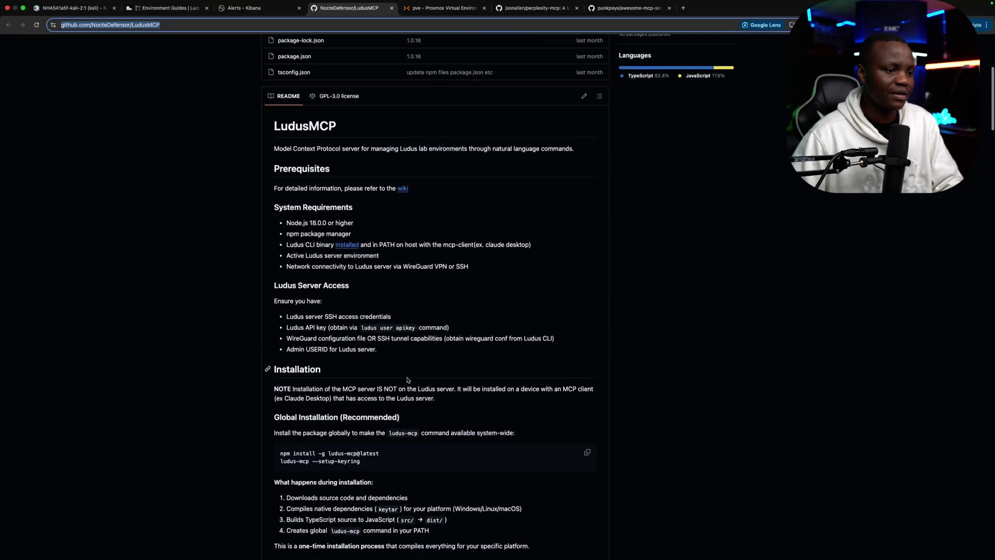
{"action": "scroll", "coordinate": [408, 380], "scroll_direction": "down", "scroll_amount": 1}
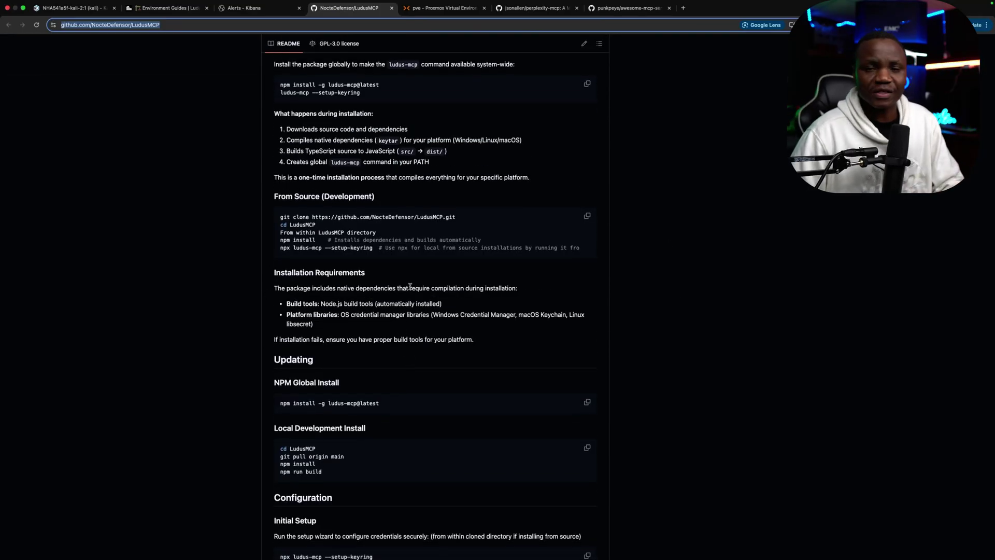
Step: Switch back to Claude and send the request "list all ludus users"
{"action": "key", "text": "super+Tab"}
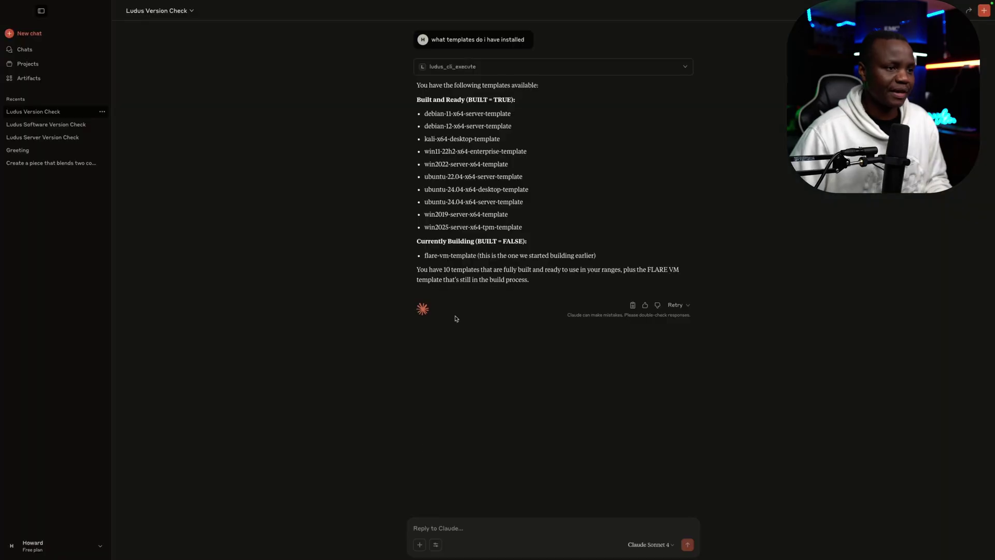
{"action": "left_click", "coordinate": [426, 521]}
{"action": "type", "text": "ist all ludus users"}
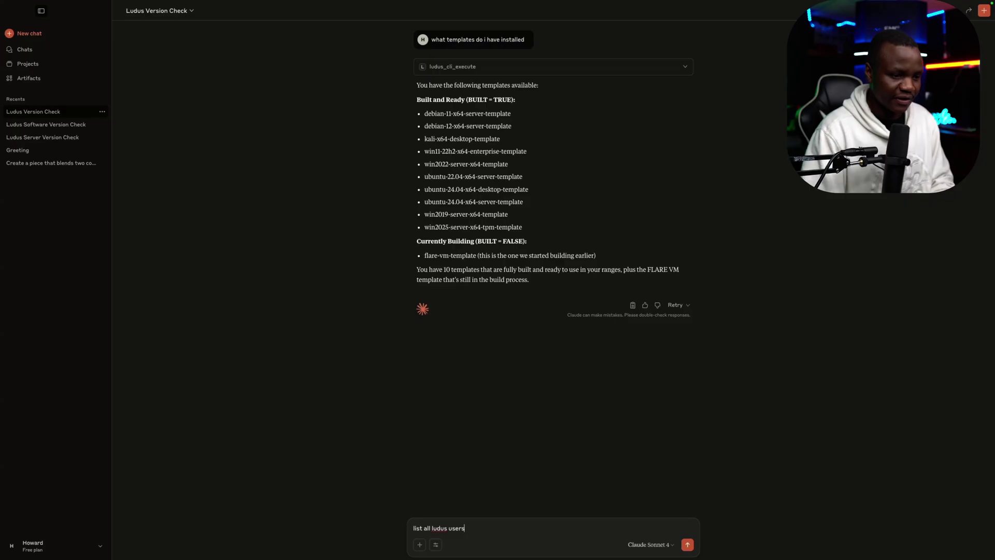
{"action": "key", "text": "Return"}
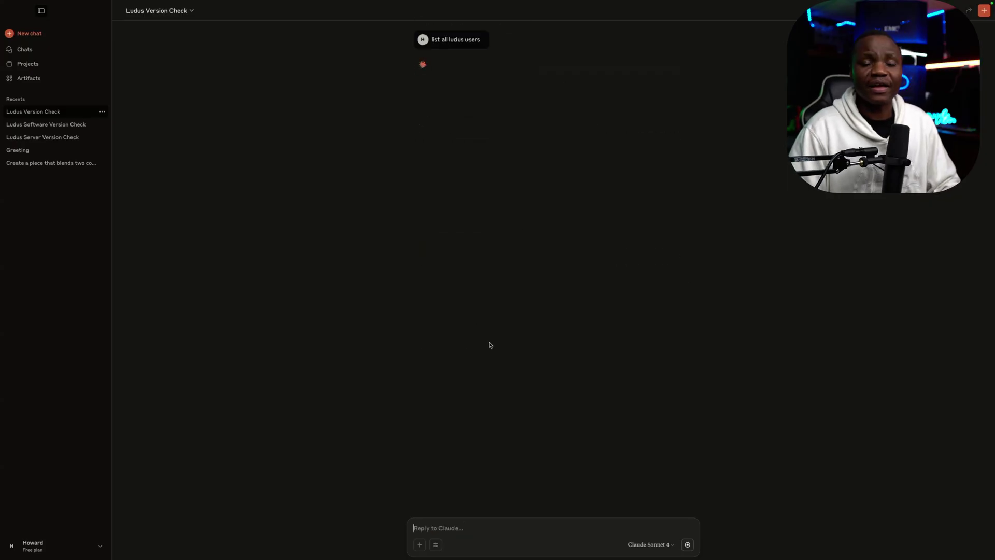
Step: Switch to the terminal, run "ludus user list" and highlight the resulting user table
{"action": "key", "text": "super+Tab"}
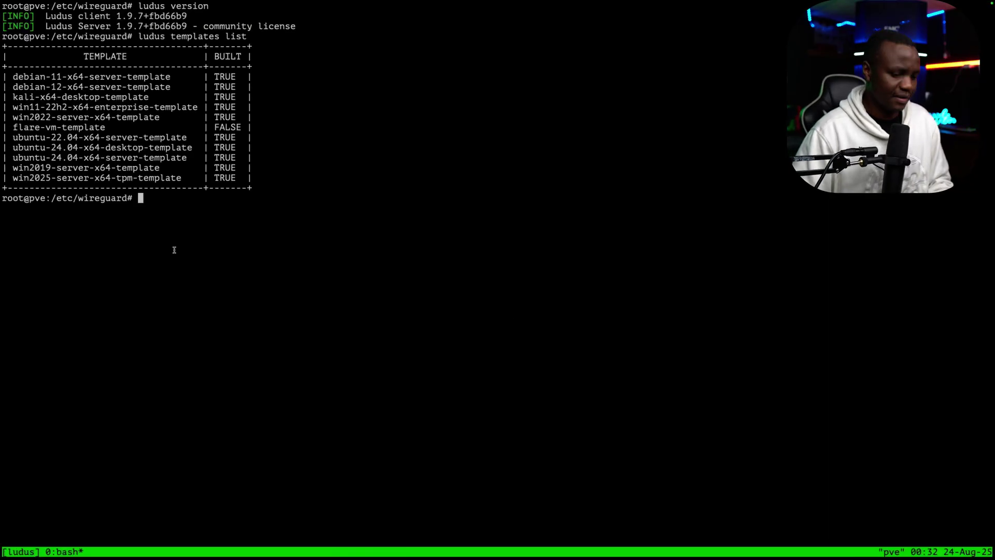
{"action": "type", "text": "ludus us"}
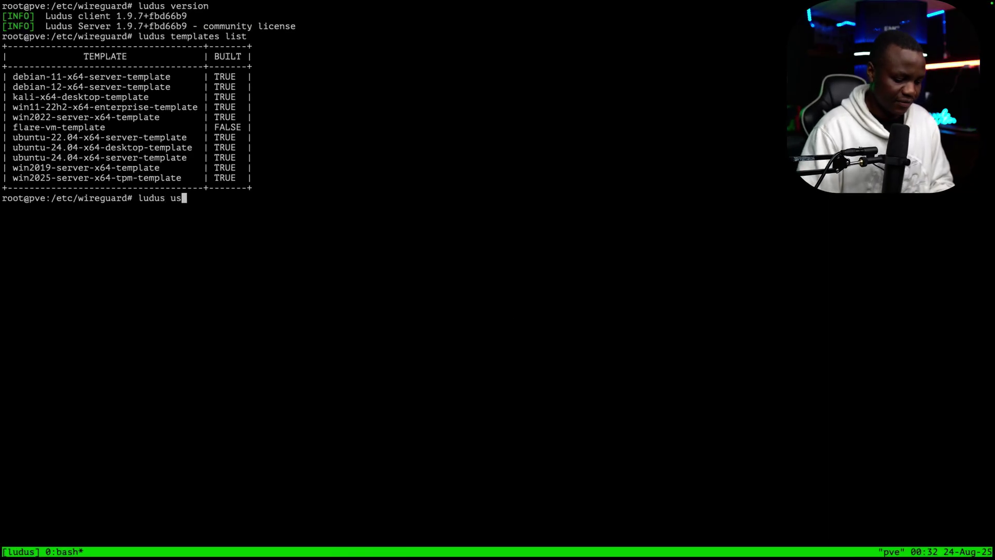
{"action": "type", "text": "er list"}
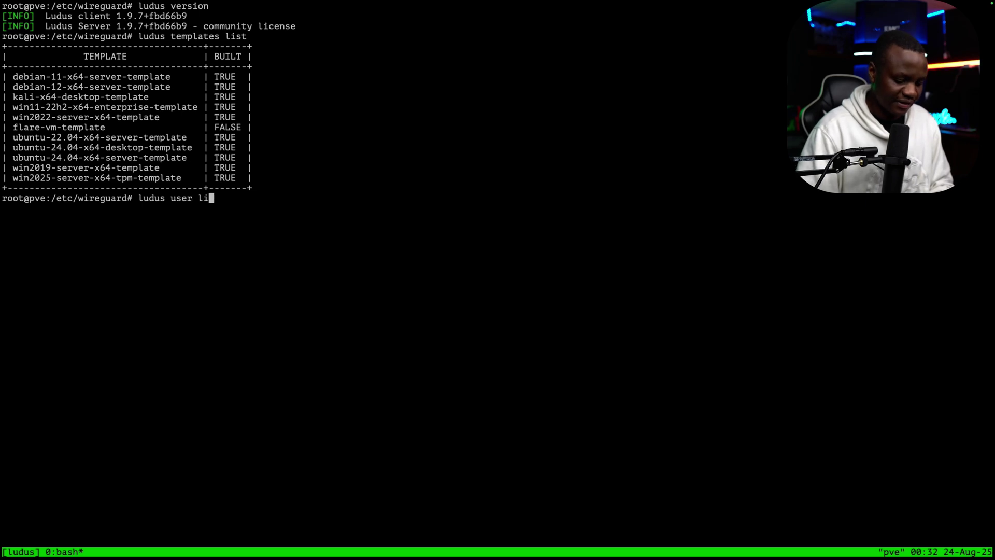
{"action": "key", "text": "Return"}
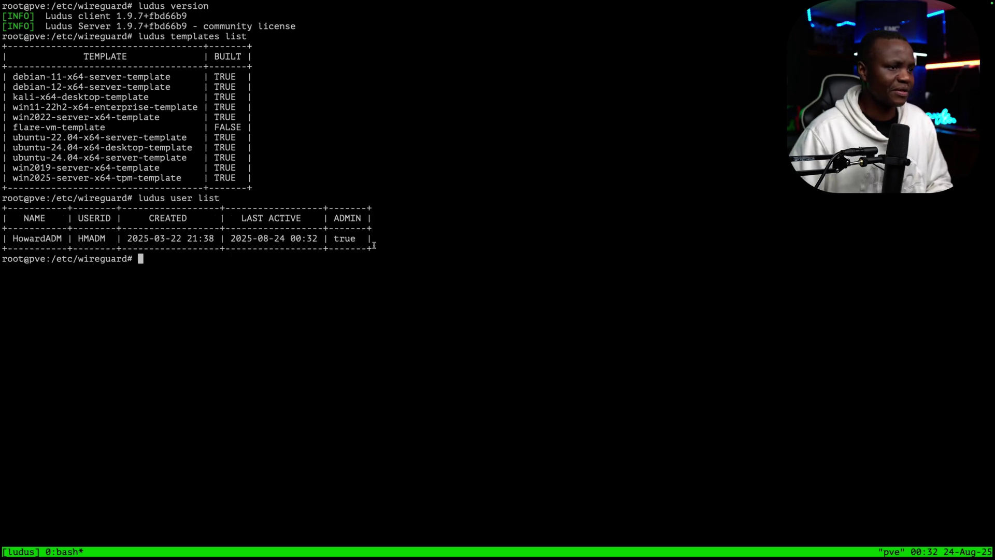
{"action": "left_click_drag", "start_coordinate": [396, 248], "coordinate": [11, 210]}
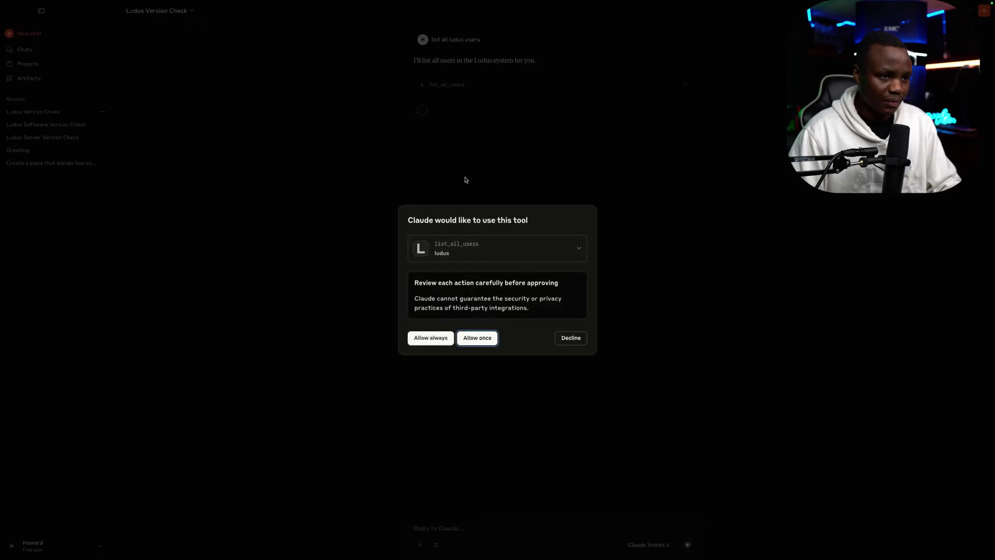
Step: Always allow Claude to use the list_all_users tool from ludus, and review the administrators in its reply
{"action": "left_click", "coordinate": [431, 342]}
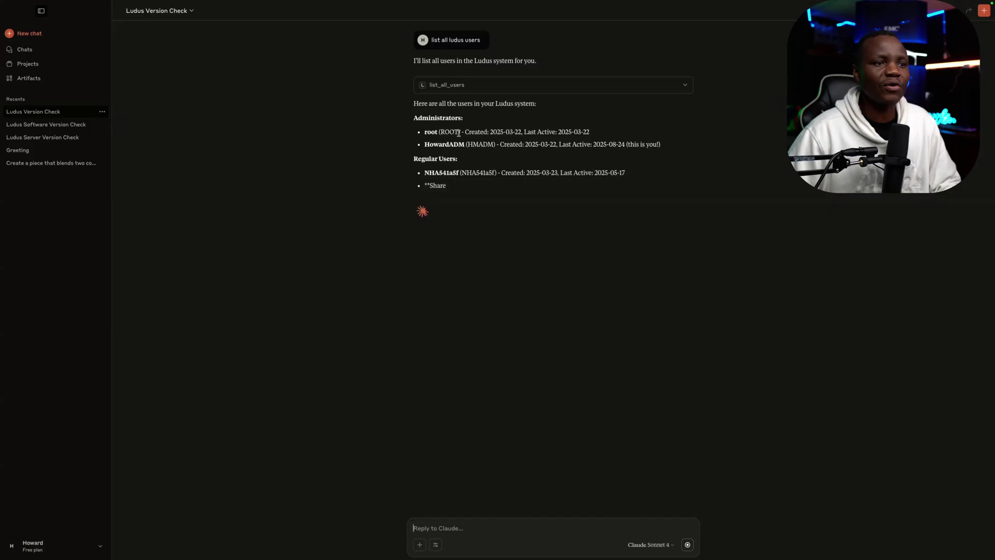
{"action": "left_click_drag", "start_coordinate": [665, 147], "coordinate": [493, 145]}
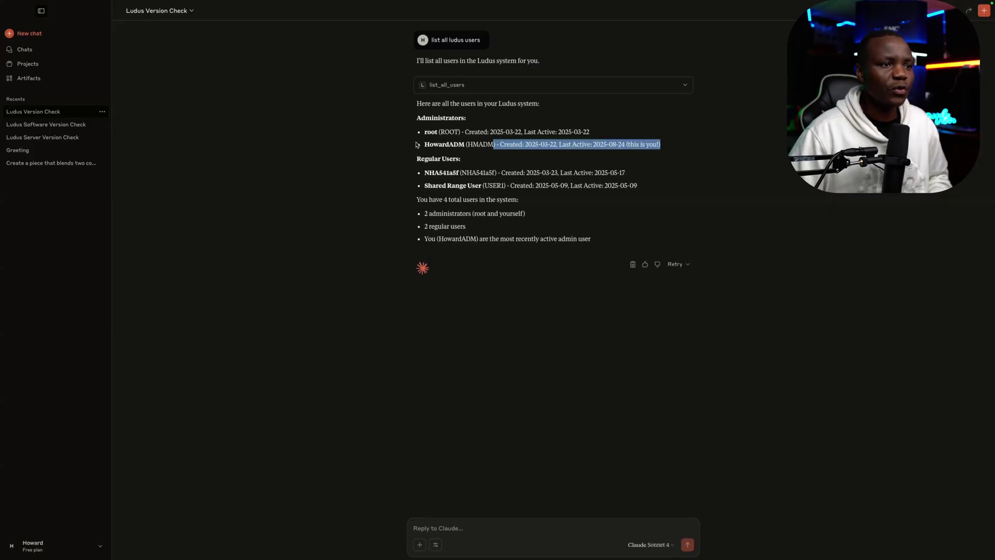
{"action": "left_click_drag", "start_coordinate": [413, 116], "coordinate": [458, 159]}
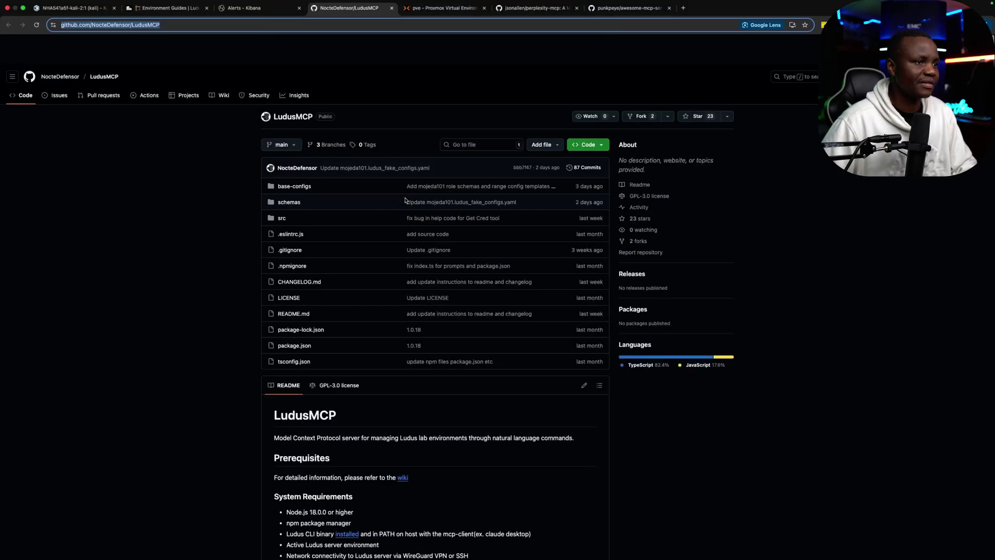
Step: Switch to the browser's LudusMCP repository page and preview the repository owner's profile card
{"action": "mouse_move", "coordinate": [53, 49]}
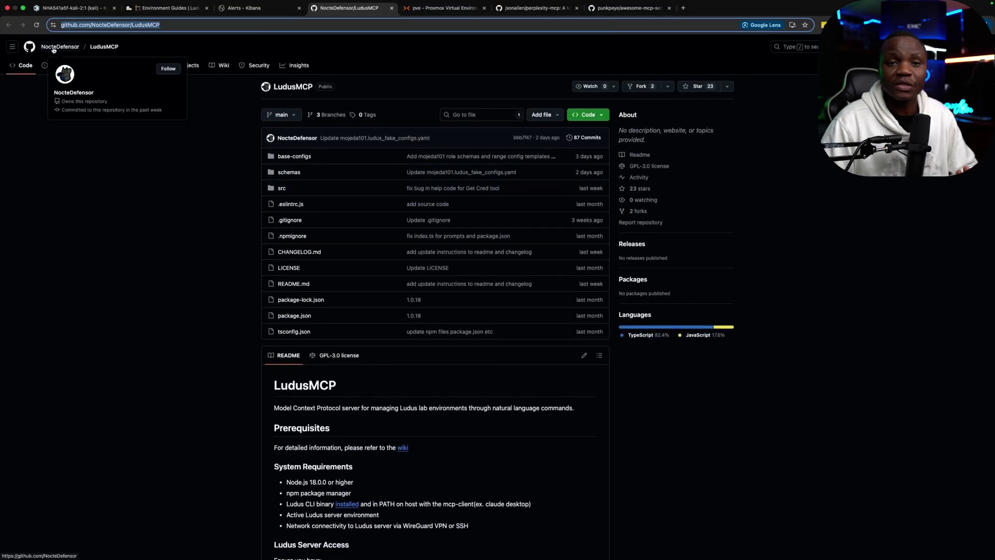
Step: Review the LudusMCP README's prerequisites and installation sections, and highlight the "Node.js 18.0.0 or higher" requirement
{"action": "scroll", "coordinate": [390, 392], "scroll_direction": "down", "scroll_amount": 6}
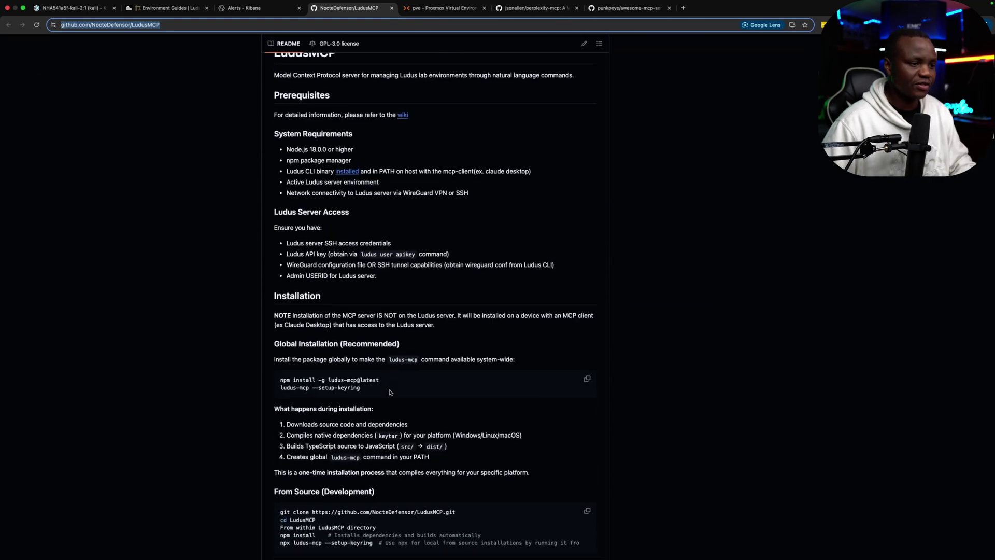
{"action": "scroll", "coordinate": [390, 393], "scroll_direction": "down", "scroll_amount": 3}
{"action": "scroll", "coordinate": [362, 358], "scroll_direction": "up", "scroll_amount": 4}
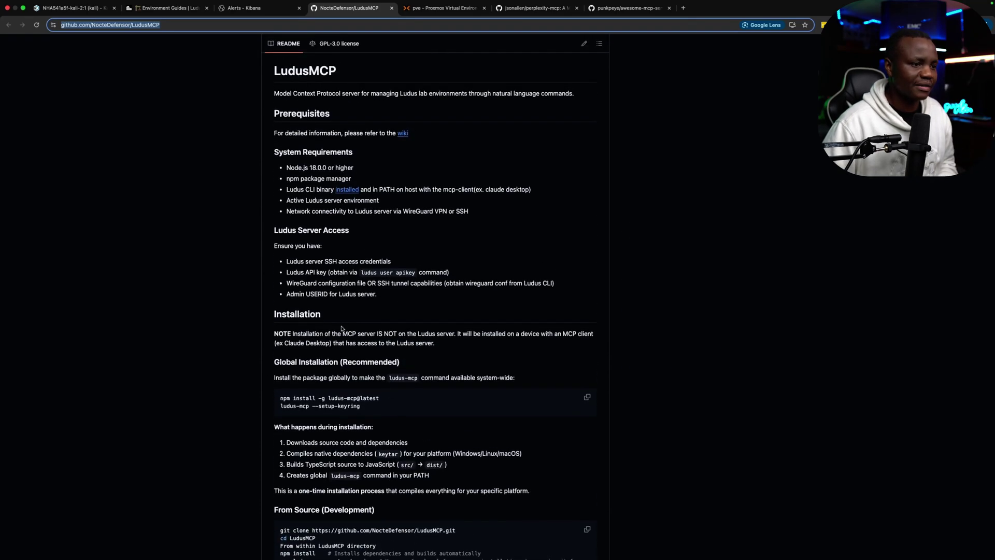
{"action": "scroll", "coordinate": [326, 387], "scroll_direction": "up", "scroll_amount": 1}
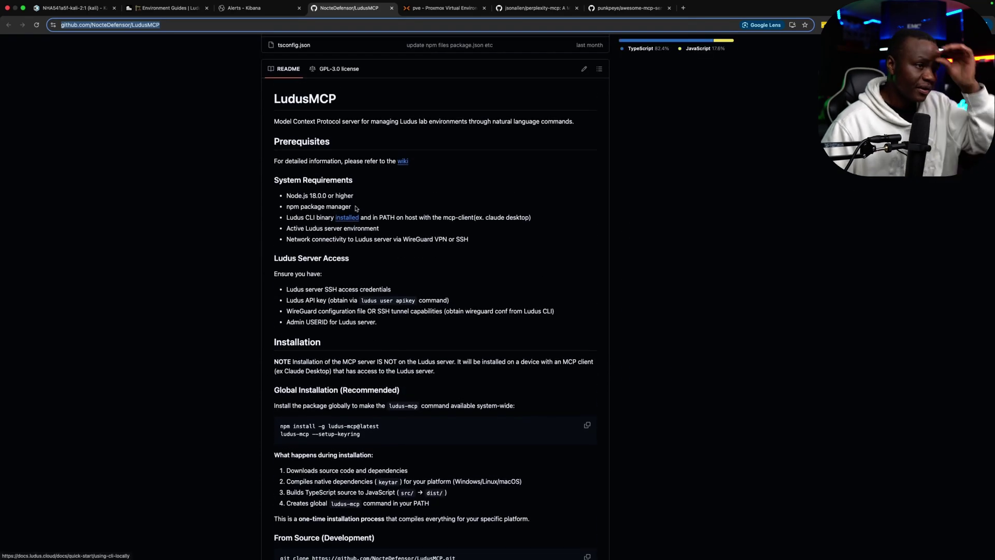
{"action": "left_click_drag", "start_coordinate": [354, 195], "coordinate": [283, 197]}
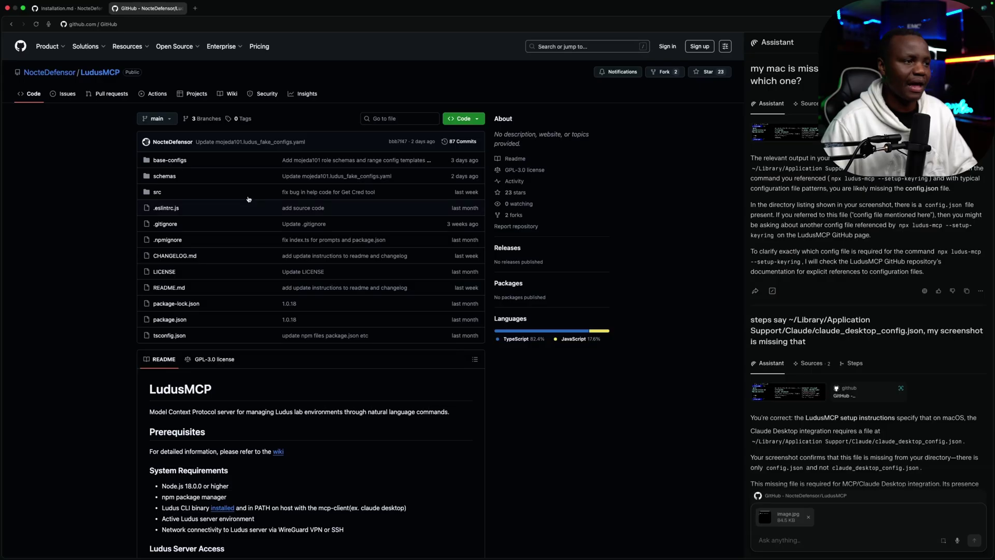
Step: Find the Node.js installation command in the browser assistant's setup steps, then switch to the terminal and run "brew install node"
{"action": "scroll", "coordinate": [854, 328], "scroll_direction": "down", "scroll_amount": 15}
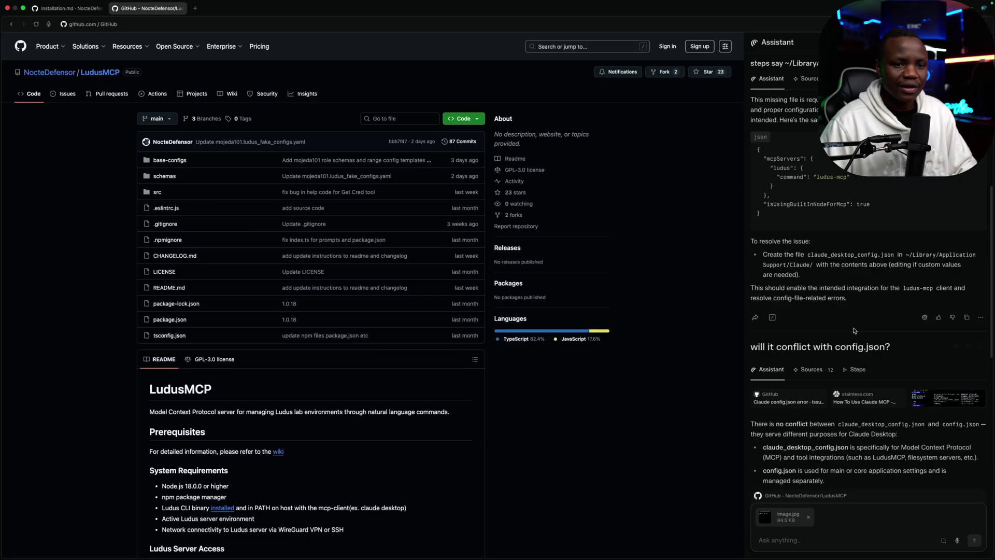
{"action": "scroll", "coordinate": [854, 329], "scroll_direction": "up", "scroll_amount": 10}
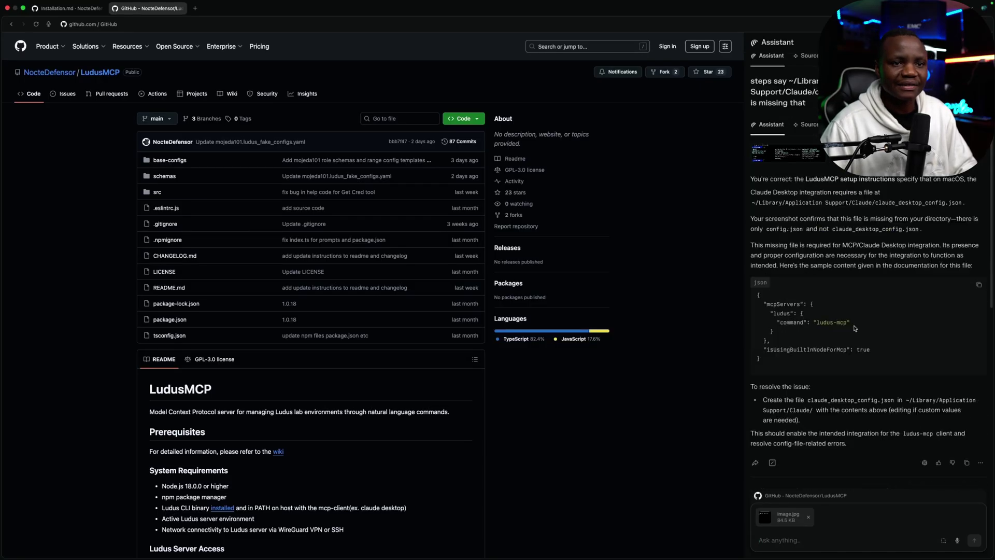
{"action": "scroll", "coordinate": [854, 328], "scroll_direction": "down", "scroll_amount": 10}
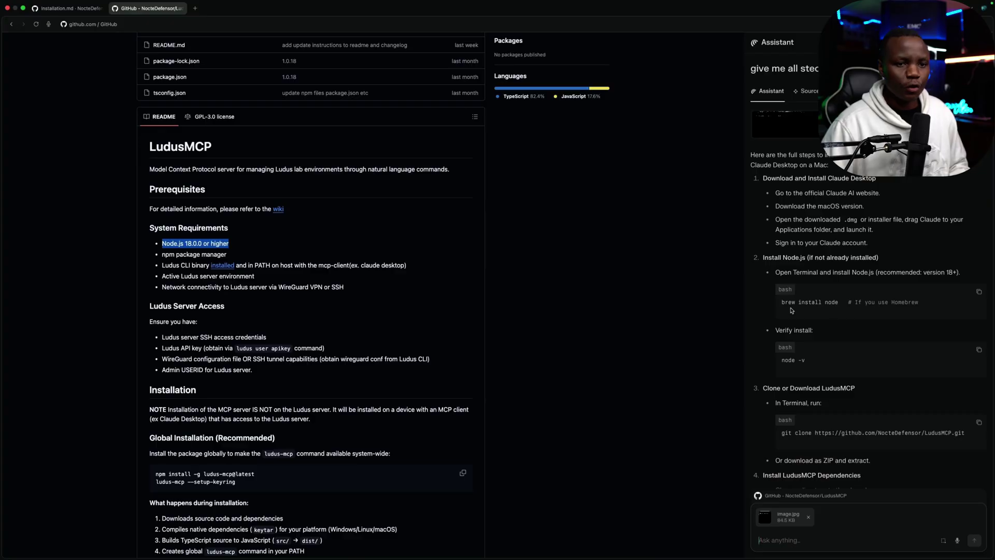
{"action": "key", "text": "super+Tab"}
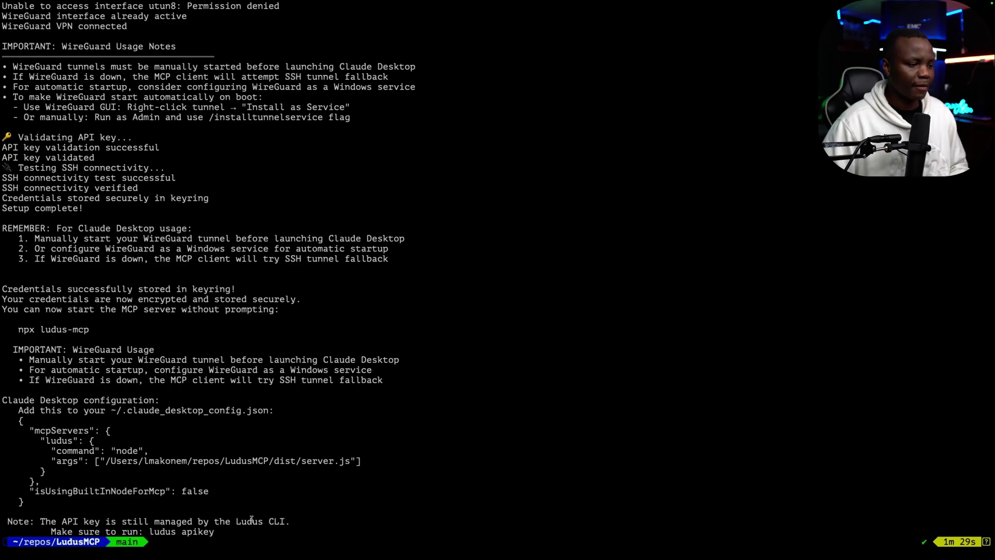
{"action": "right_click", "coordinate": [206, 544]}
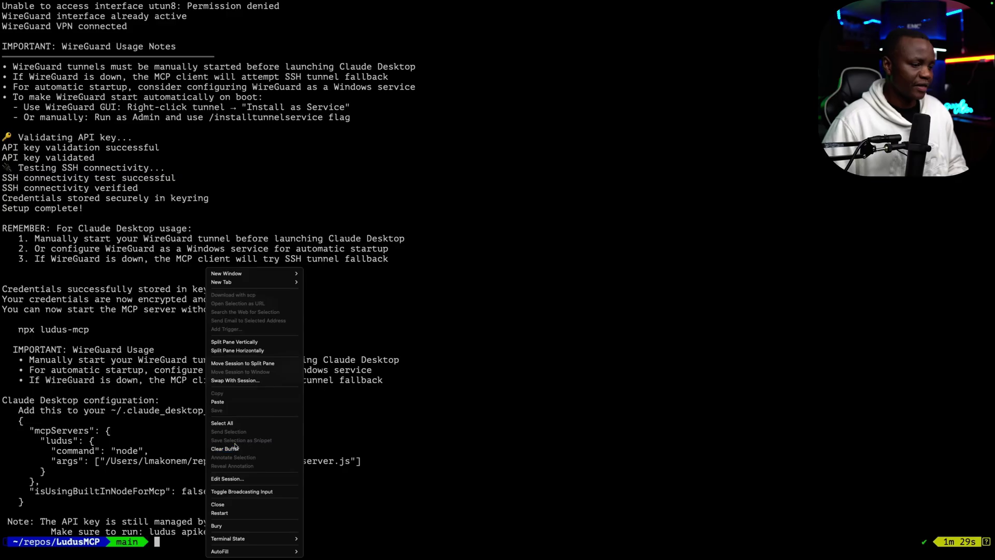
{"action": "left_click", "coordinate": [241, 399]}
{"action": "key", "text": "Return"}
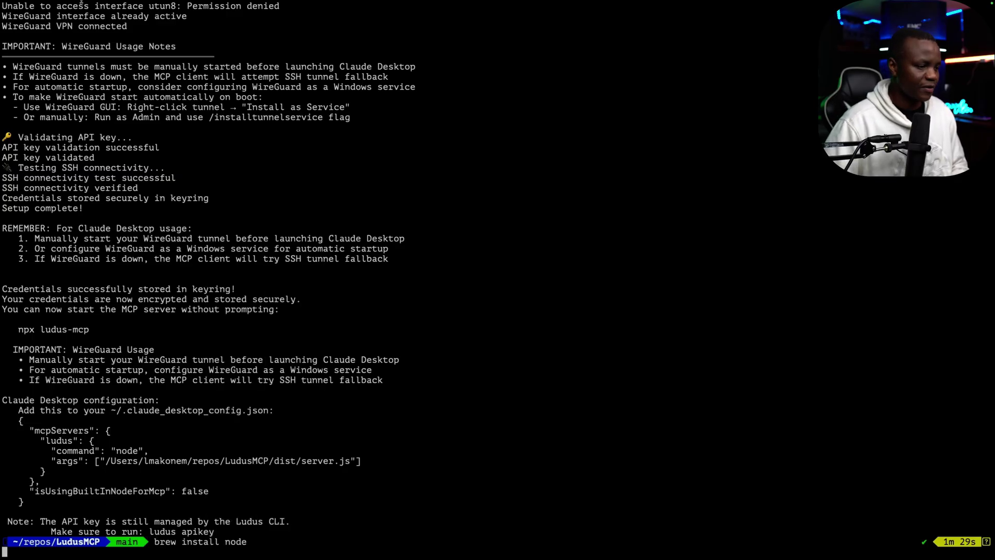
{"action": "left_click_drag", "start_coordinate": [130, 533], "coordinate": [51, 541]}
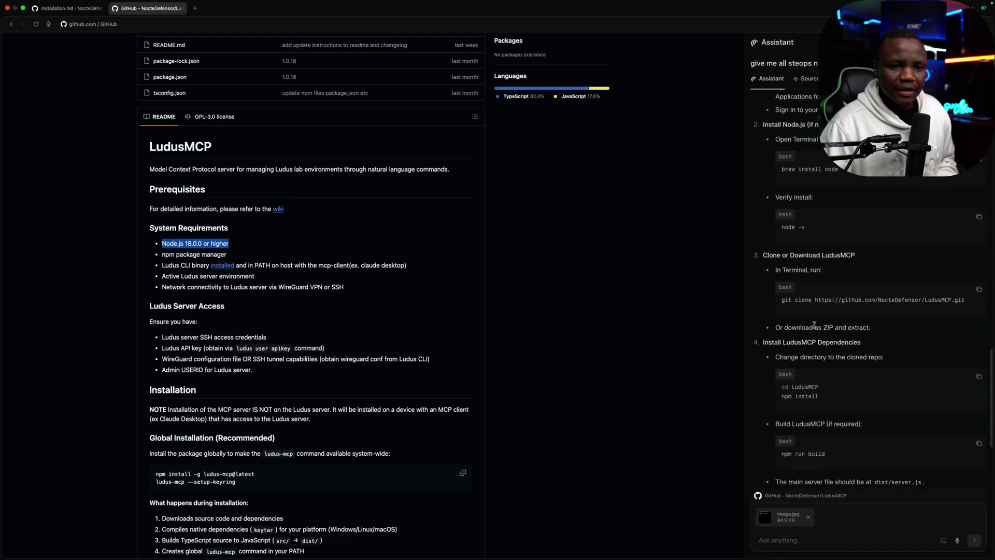
Step: Copy the LudusMCP git clone command from the assistant's steps and place it at the terminal prompt, discarding it without running it
{"action": "left_click", "coordinate": [978, 289]}
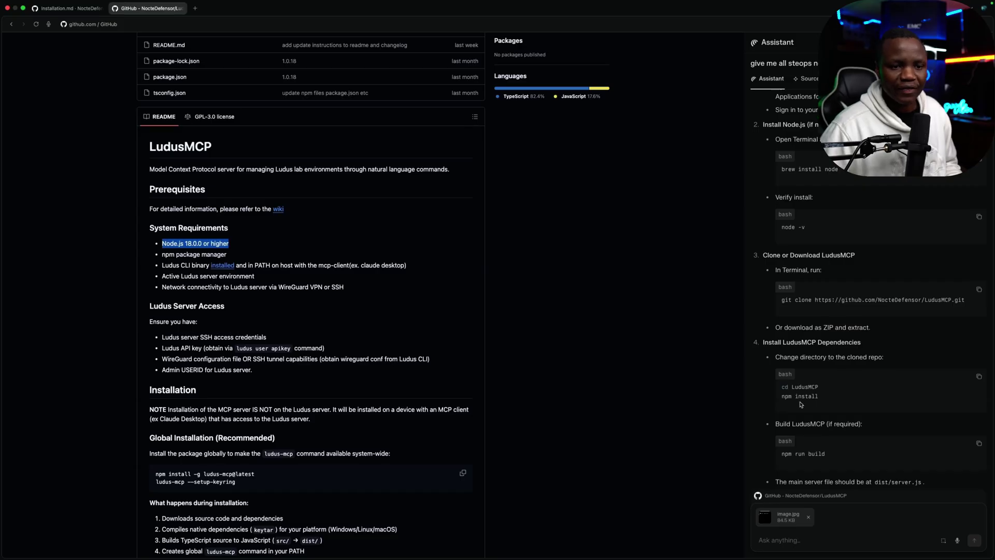
{"action": "key", "text": "super+Tab"}
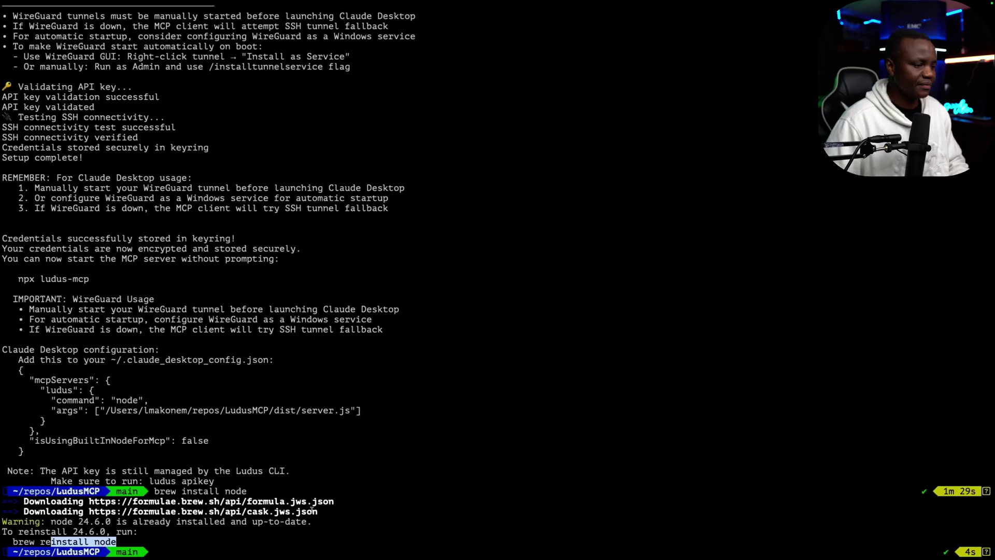
{"action": "key", "text": "super+v"}
{"action": "key", "text": "ctrl+c"}
{"action": "key", "text": "ctrl+c"}
Step: List the contents of the local LudusMCP repository folder and examine the existing files
{"action": "type", "text": "ls"}
{"action": "key", "text": "Return"}
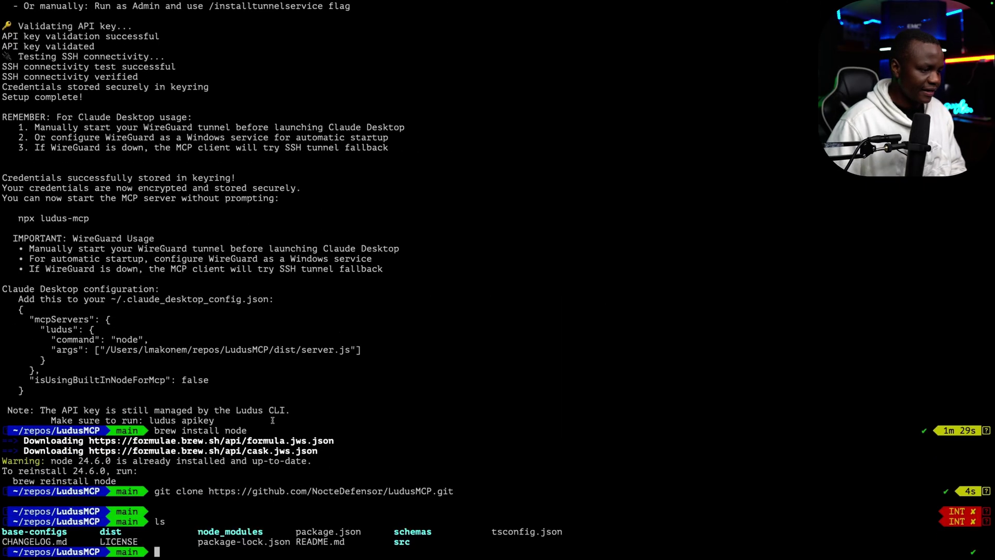
{"action": "left_click_drag", "start_coordinate": [281, 539], "coordinate": [266, 541]}
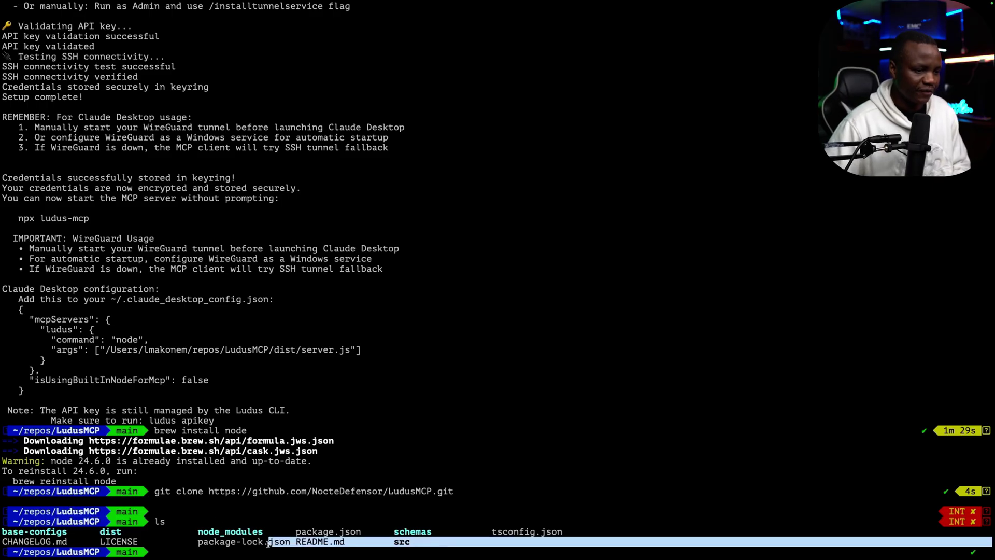
{"action": "left_click", "coordinate": [244, 546]}
Step: Copy "npm install" from the assistant's dependency instructions and run it in the terminal's LudusMCP folder
{"action": "key", "text": "super+Tab"}
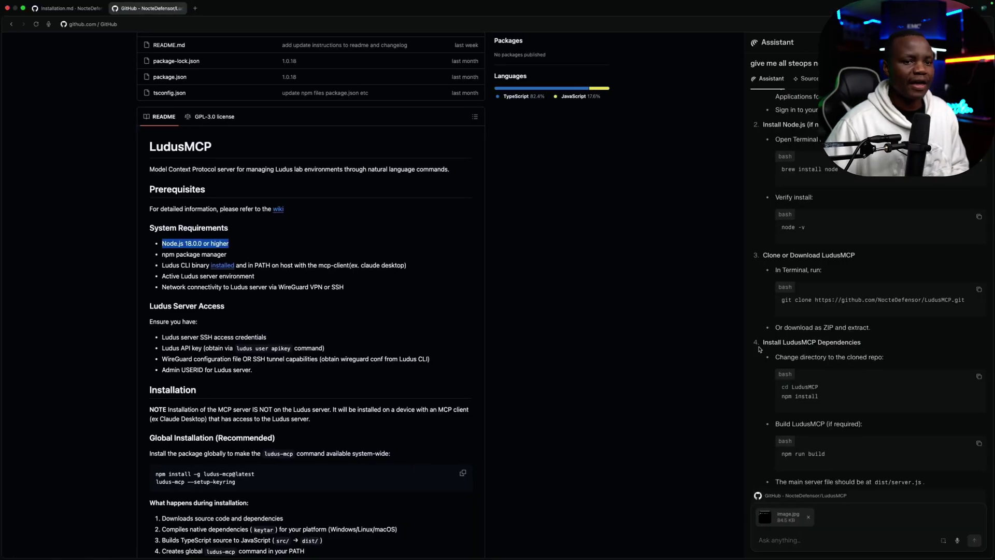
{"action": "left_click_drag", "start_coordinate": [821, 400], "coordinate": [781, 398]}
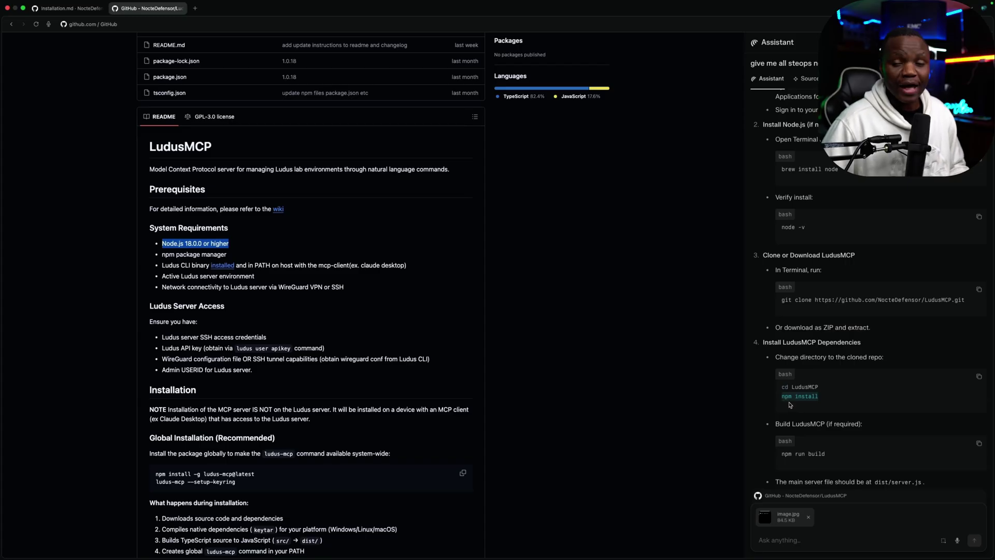
{"action": "right_click", "coordinate": [789, 400]}
{"action": "left_click", "coordinate": [798, 414]}
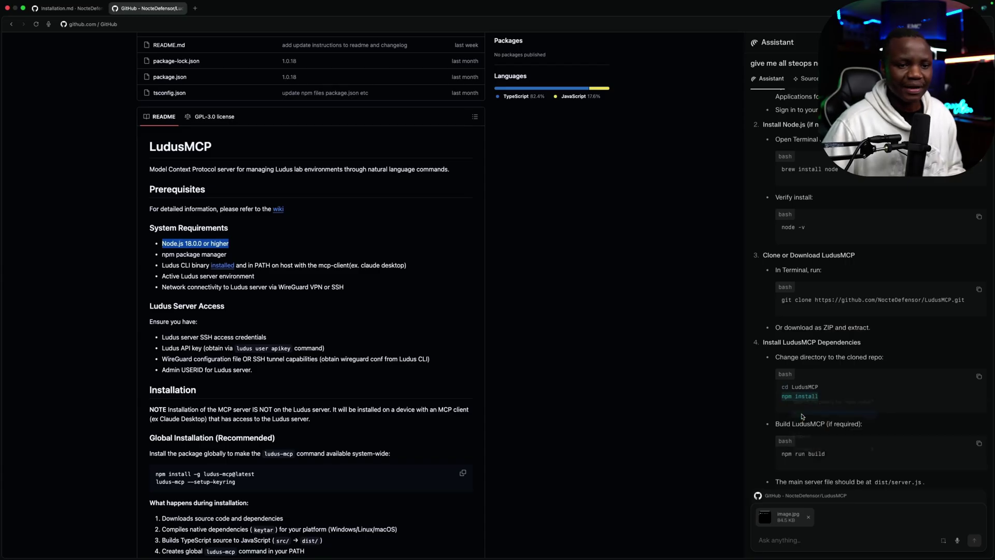
{"action": "key", "text": "super+Tab"}
{"action": "key", "text": "super+v"}
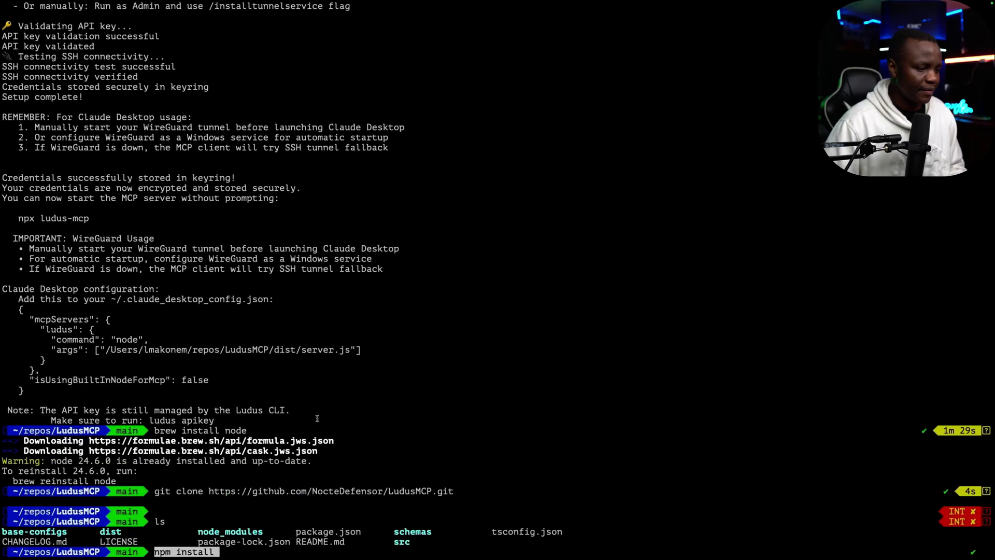
{"action": "key", "text": "Return"}
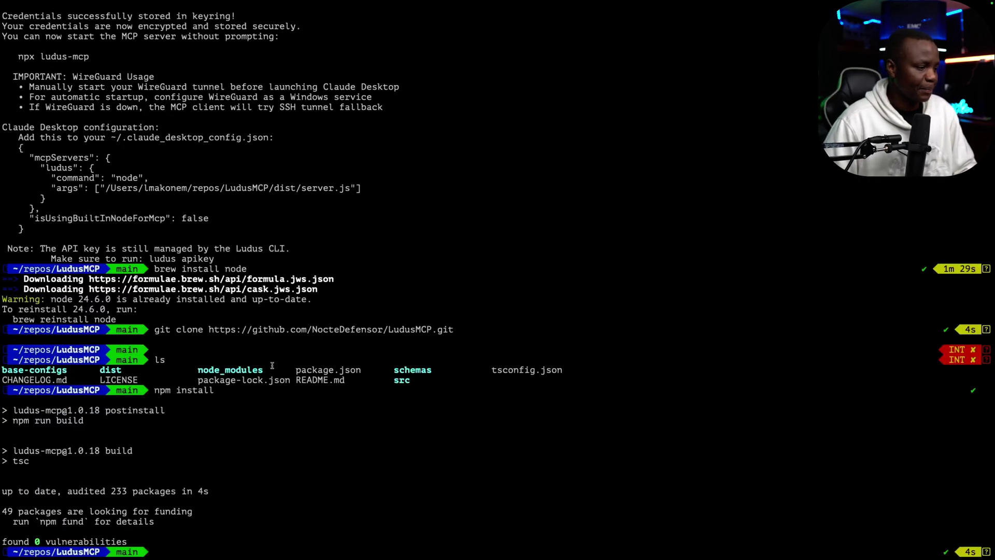
Step: Return to the assistant's instructions and highlight the "Create the Claude Desktop MCP config file" step and its "~/Library/Application Support/Claude" path
{"action": "key", "text": "ctrl+Left"}
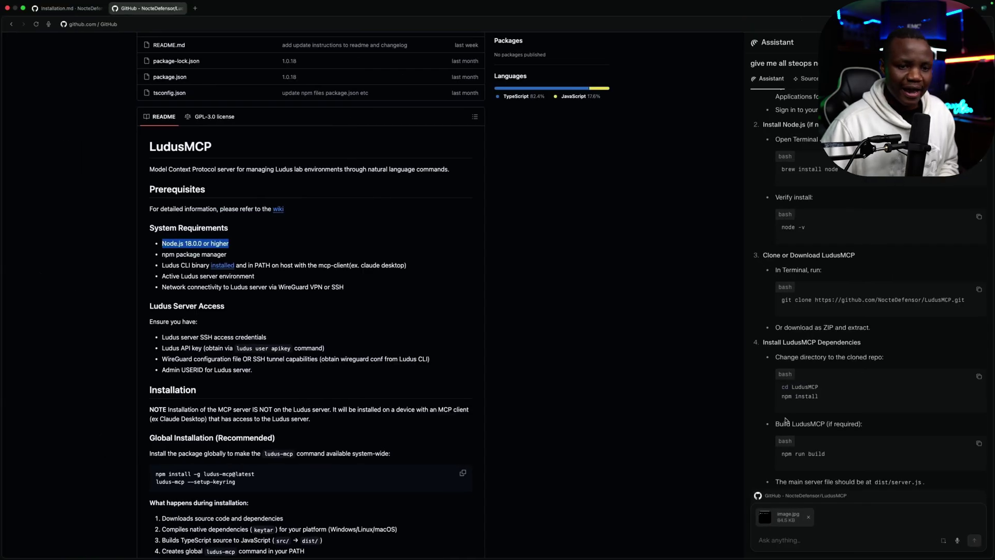
{"action": "scroll", "coordinate": [785, 421], "scroll_direction": "down", "scroll_amount": 4}
{"action": "left_click_drag", "start_coordinate": [763, 315], "coordinate": [863, 323]}
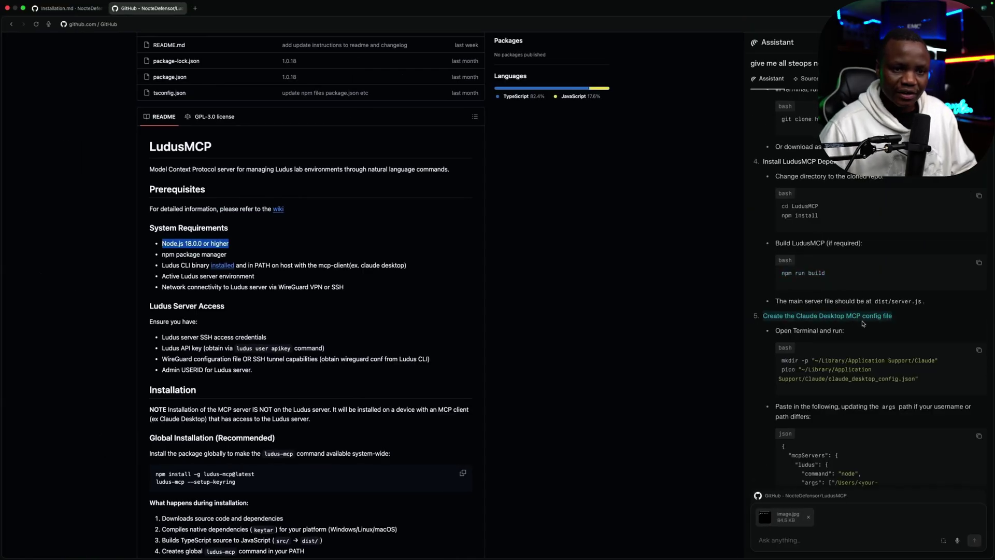
{"action": "left_click", "coordinate": [831, 365]}
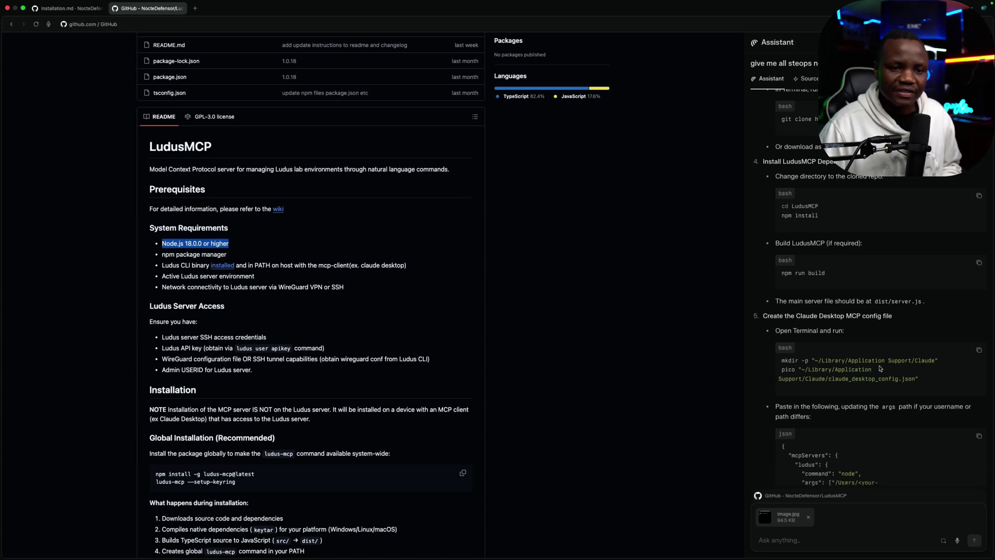
{"action": "left_click_drag", "start_coordinate": [816, 360], "coordinate": [936, 363]}
Step: Copy the macOS claude_desktop_config.json path from the README and try to open that file with sudo nano in the terminal
{"action": "scroll", "coordinate": [311, 311], "scroll_direction": "down", "scroll_amount": 10}
{"action": "left_click_drag", "start_coordinate": [389, 137], "coordinate": [189, 138]}
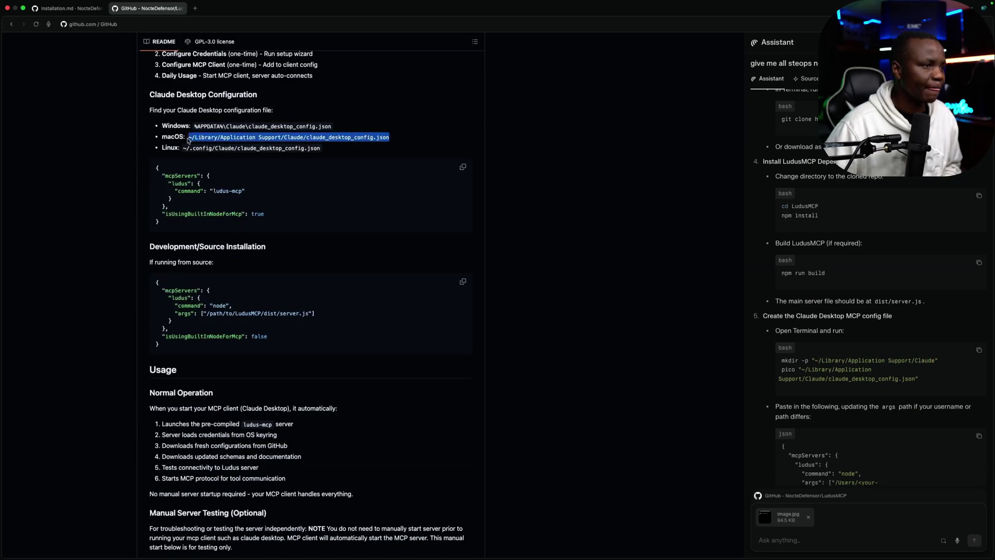
{"action": "right_click", "coordinate": [207, 138]}
{"action": "left_click", "coordinate": [223, 144]}
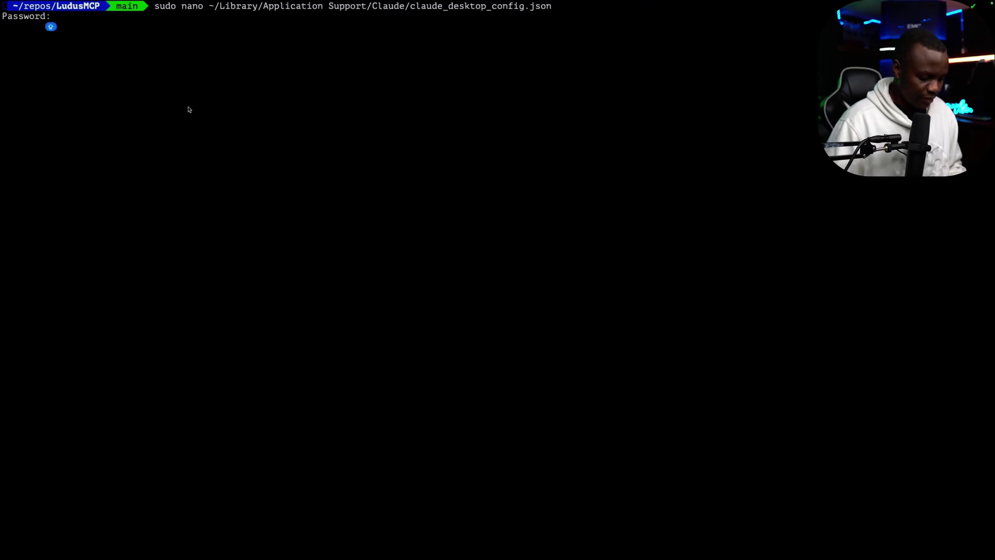
{"action": "key", "text": "ctrl+c"}
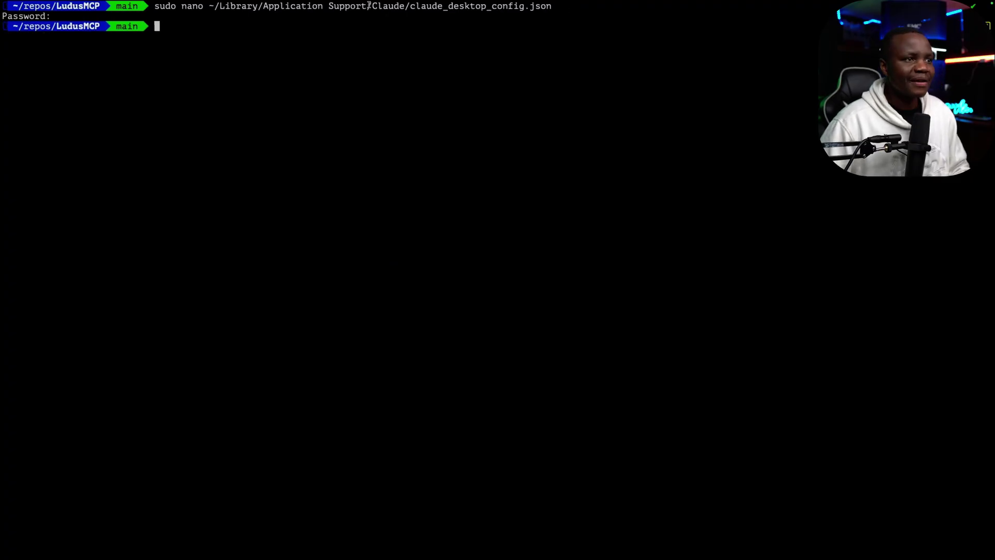
Step: Change the terminal's directory to ~/Library/Application\ Support/Claude and list its files
{"action": "left_click_drag", "start_coordinate": [368, 7], "coordinate": [436, 6]}
{"action": "left_click", "coordinate": [250, 48]}
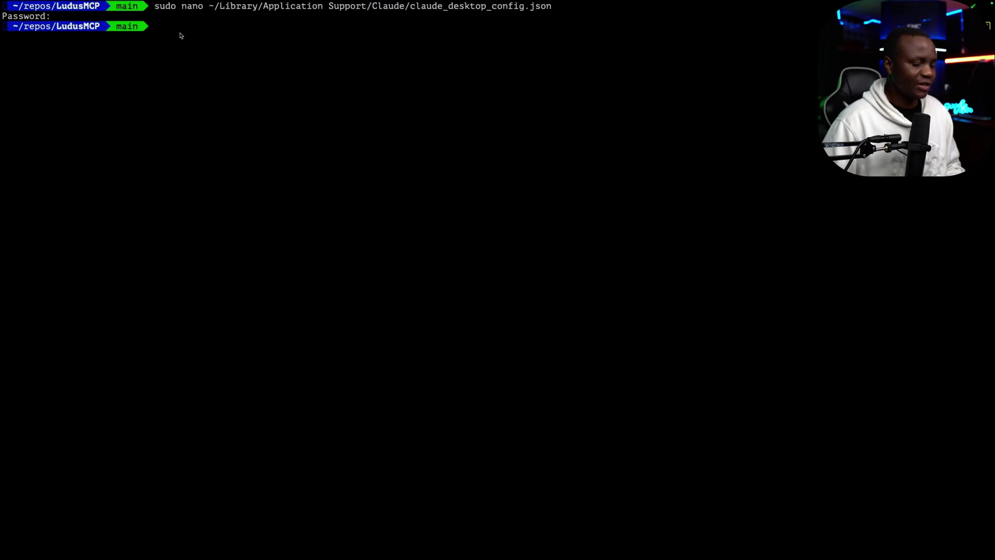
{"action": "type", "text": "cd"}
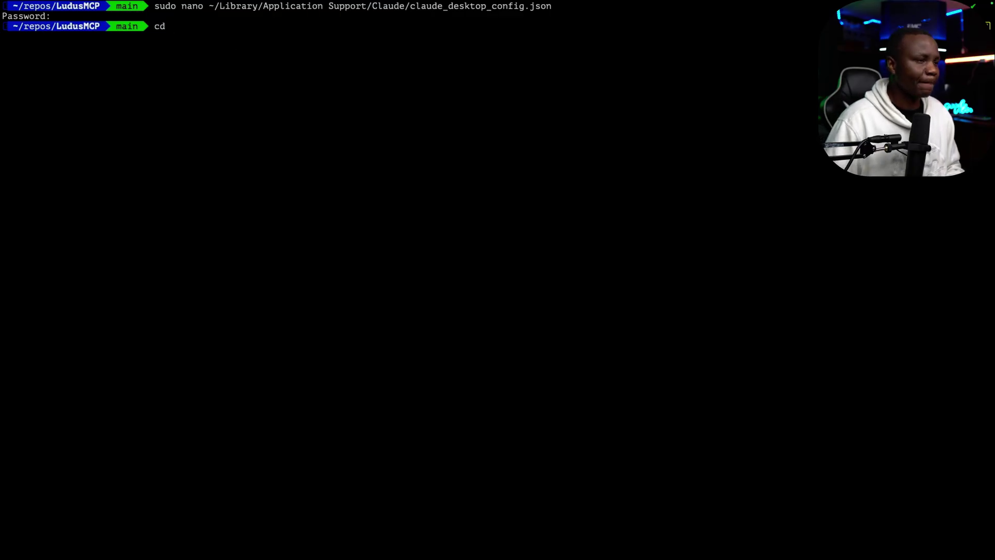
{"action": "type", "text": " ~/Library/Application\\ Support/Claude"}
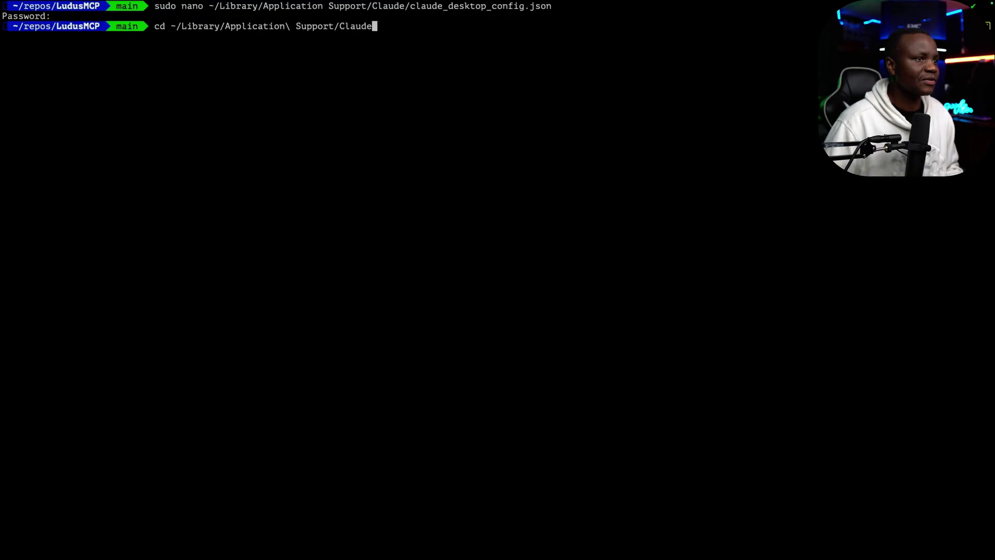
{"action": "key", "text": "Return"}
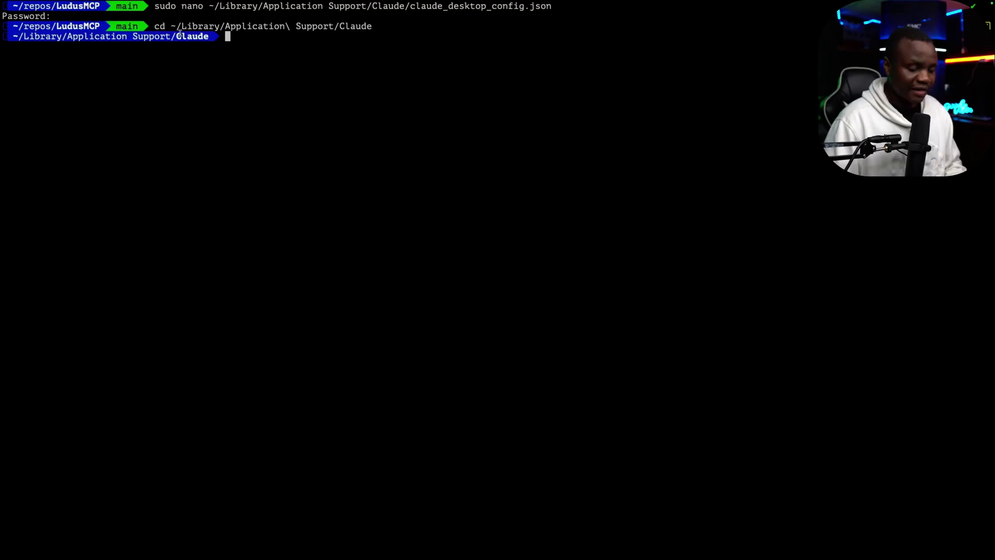
{"action": "type", "text": "ls"}
{"action": "key", "text": "Return"}
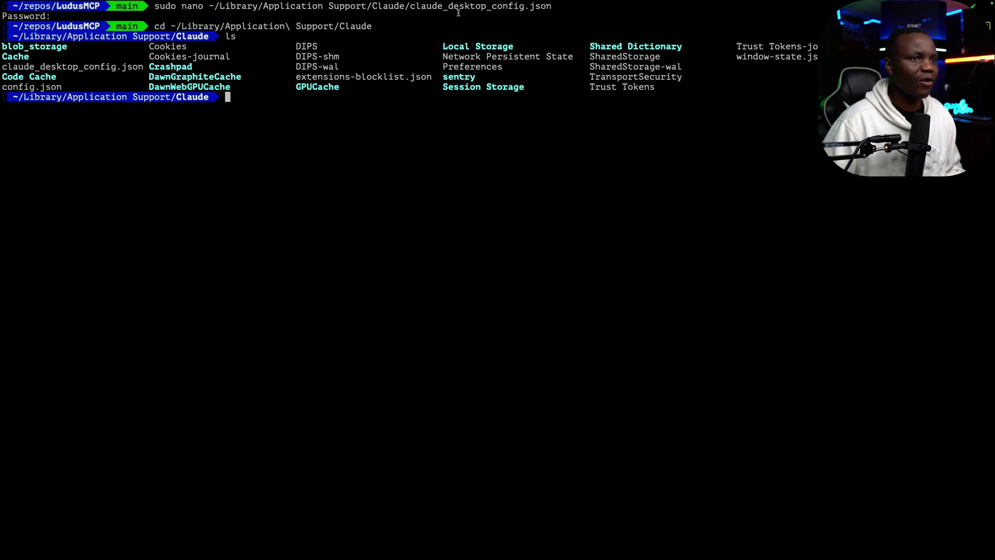
Step: Open claude_desktop_config.json in nano and highlight its entire JSON configuration for the ludus MCP server
{"action": "left_click_drag", "start_coordinate": [411, 7], "coordinate": [552, 7]}
{"action": "type", "text": "nano"}
{"action": "key", "text": "super+v"}
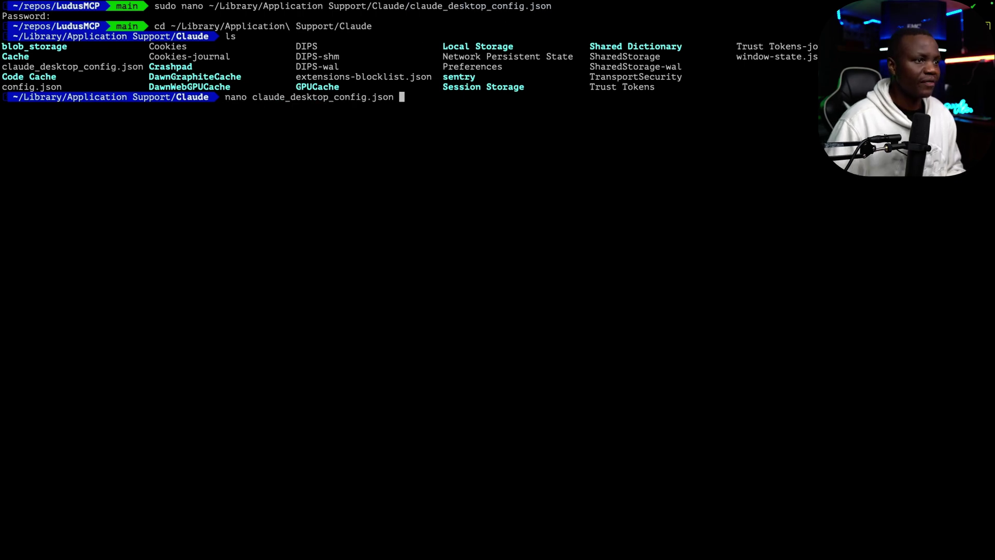
{"action": "key", "text": "Return"}
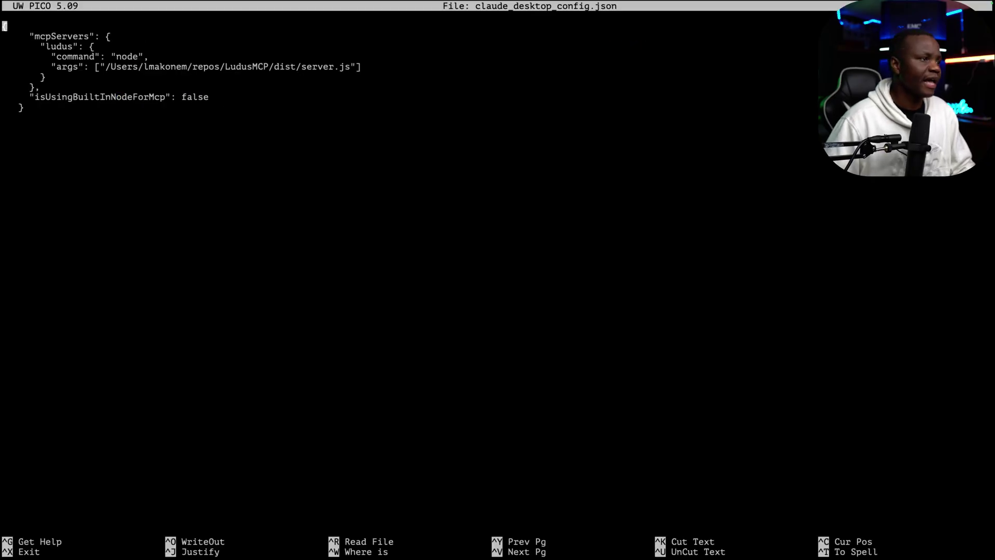
{"action": "left_click_drag", "start_coordinate": [24, 109], "coordinate": [4, 24]}
{"action": "left_click", "coordinate": [86, 119]}
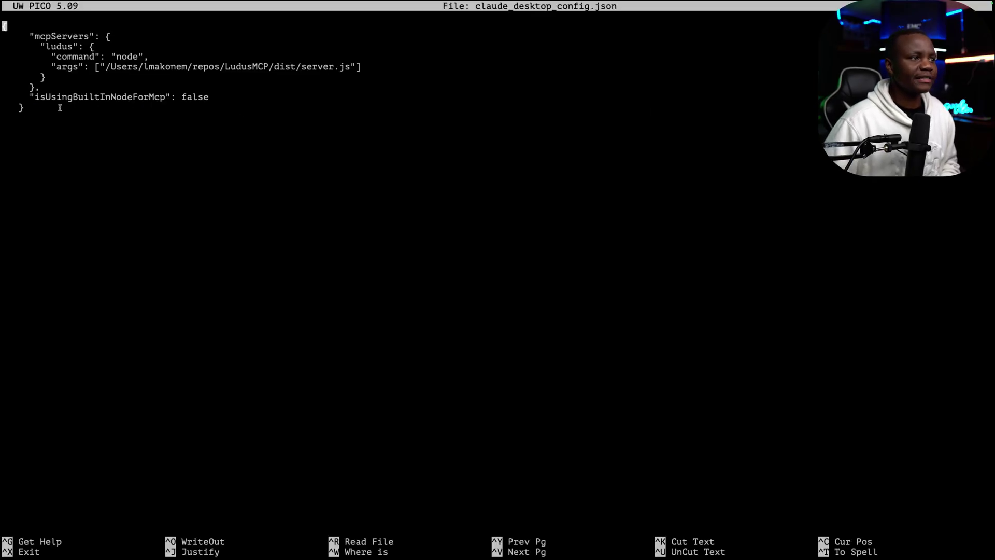
{"action": "key", "text": "super+Tab"}
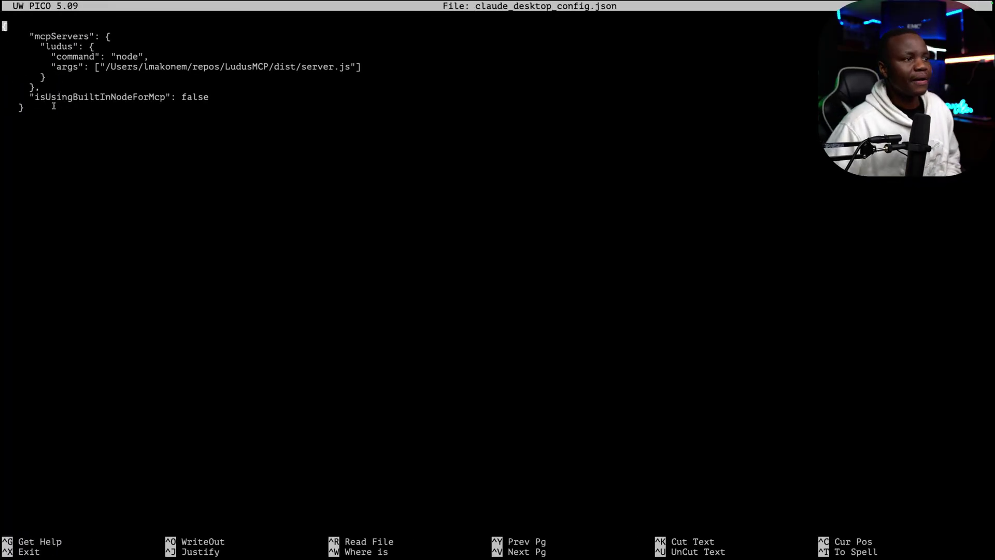
Step: Select the entire ludus JSON configuration in nano and exit claude_desktop_config.json, leaving an empty shell prompt
{"action": "right_click", "coordinate": [6, 44]}
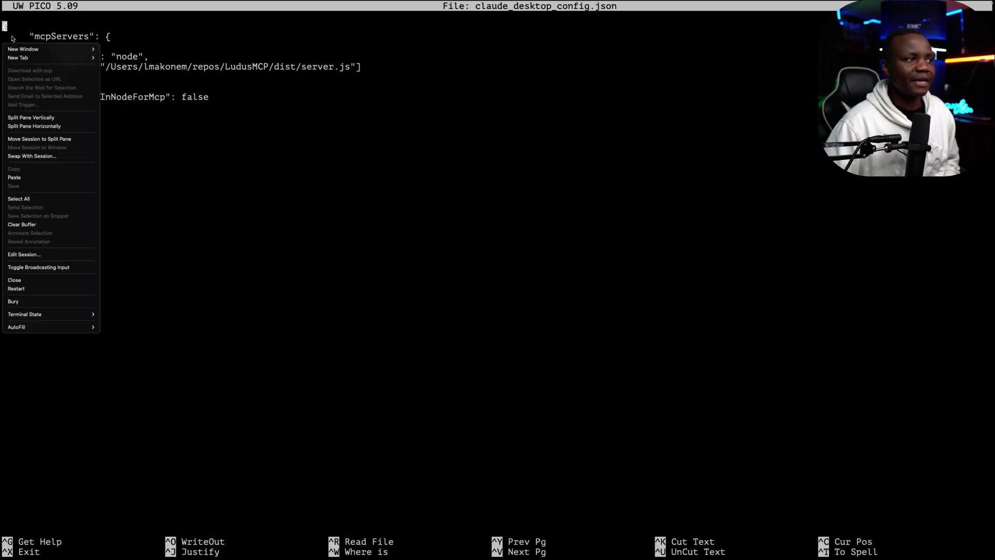
{"action": "left_click", "coordinate": [9, 24]}
{"action": "left_click_drag", "start_coordinate": [4, 25], "coordinate": [25, 107]}
{"action": "right_click", "coordinate": [54, 100]}
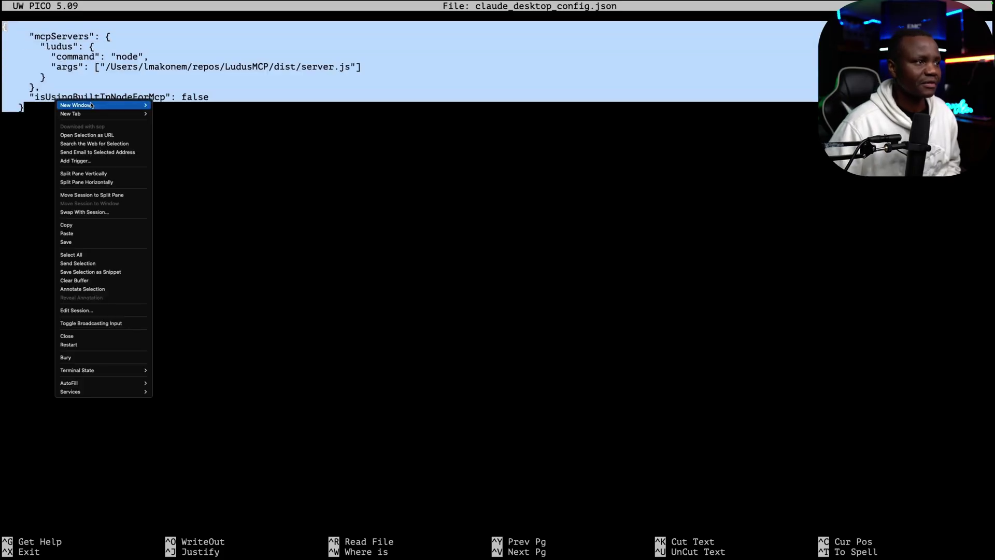
{"action": "left_click", "coordinate": [83, 145]}
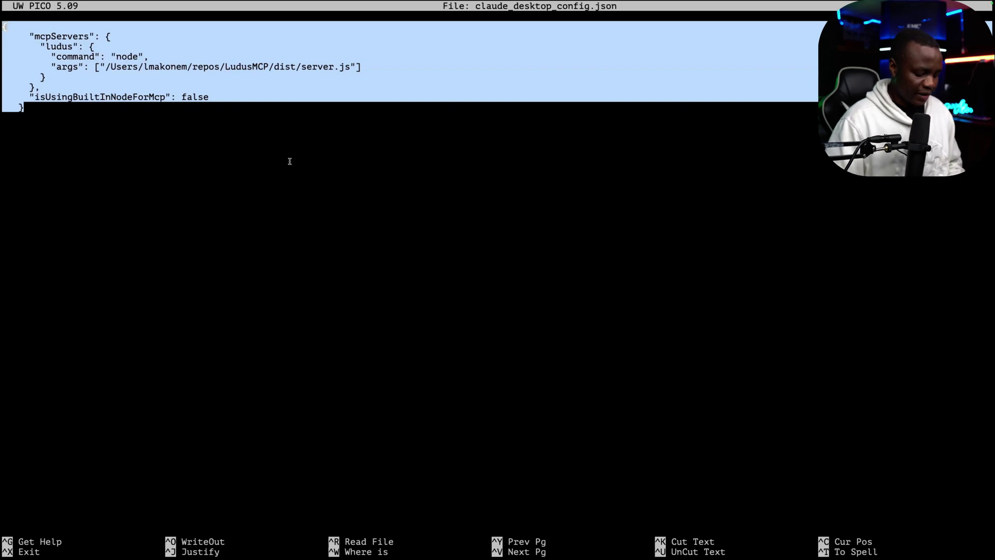
{"action": "key", "text": "ctrl+x"}
{"action": "type", "text": "y"}
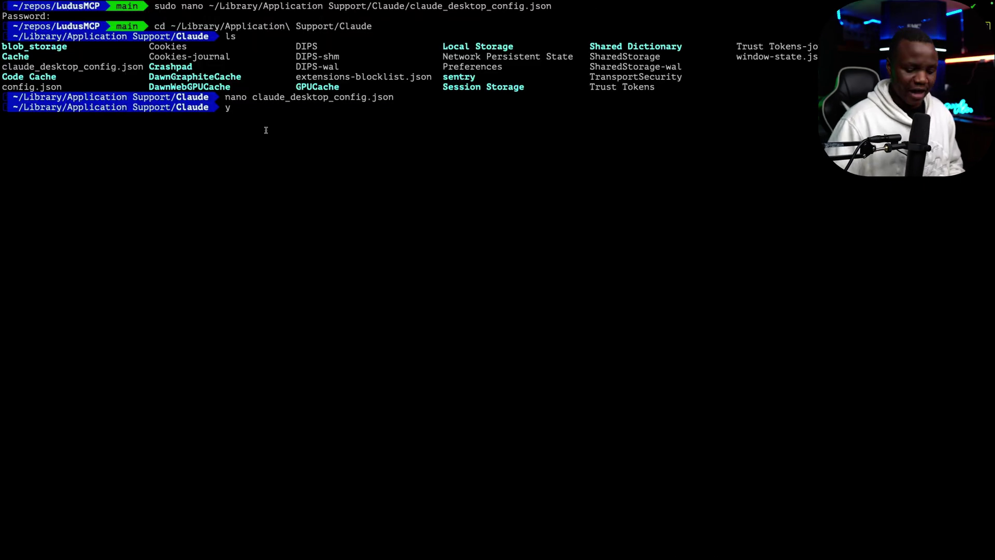
{"action": "key", "text": "BackSpace"}
{"action": "key", "text": "super+n"}
{"action": "key", "text": "super+Tab"}
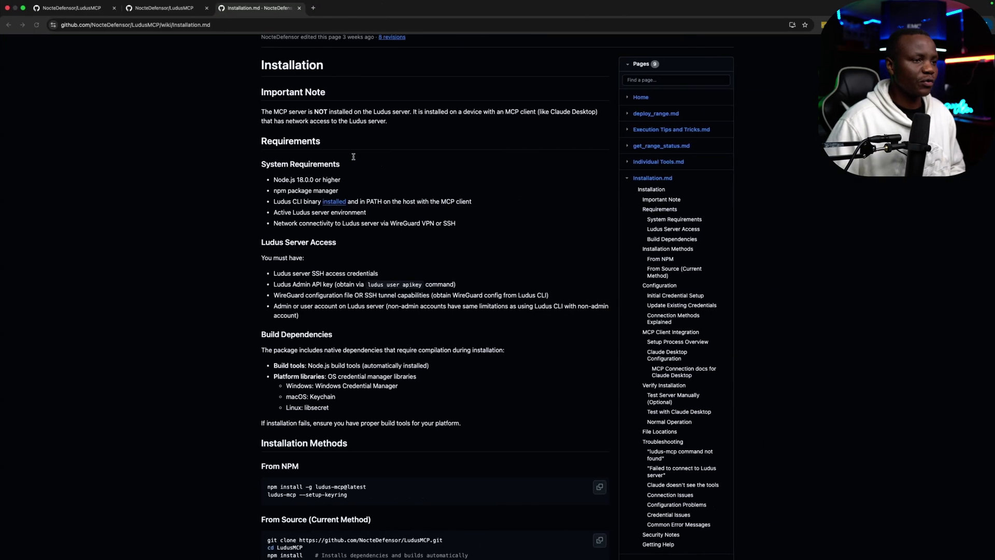
{"action": "key", "text": "ctrl+Left"}
{"action": "key", "text": "ctrl+Right"}
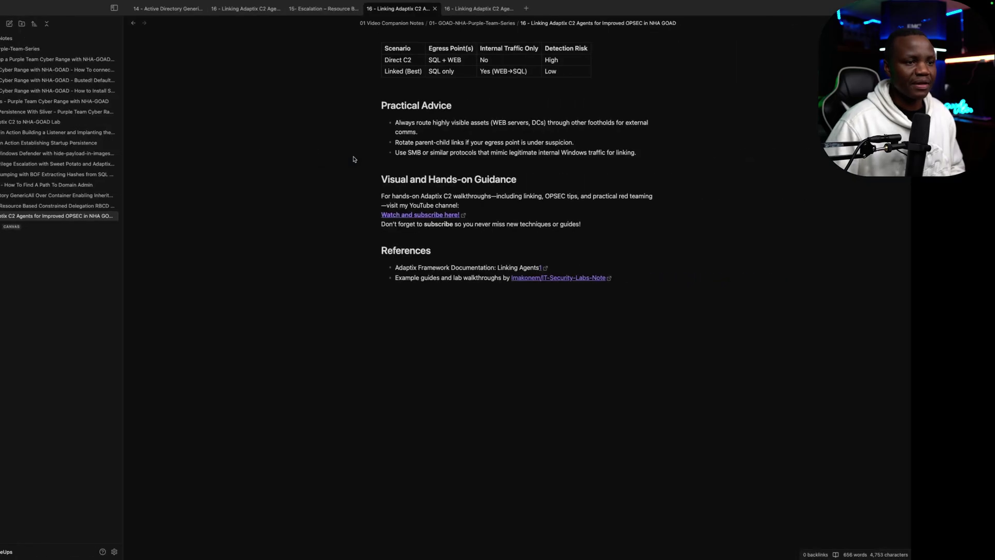
{"action": "key", "text": "ctrl+Right"}
{"action": "key", "text": "super+w"}
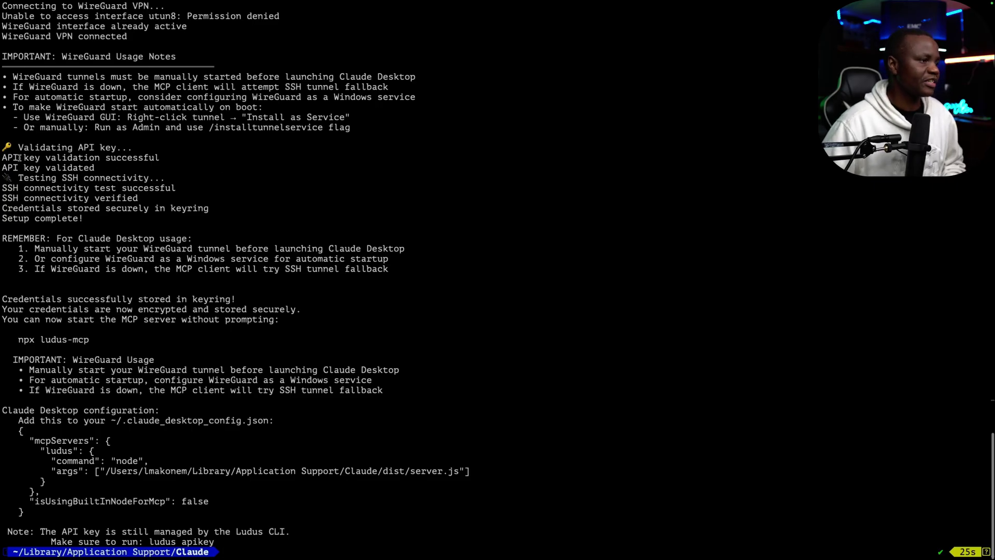
Step: Copy the credential update command from the README, clear the terminal and run npx ludus-mcp --renew-keyring
{"action": "key", "text": "super+Tab"}
{"action": "scroll", "coordinate": [301, 303], "scroll_direction": "down", "scroll_amount": 5}
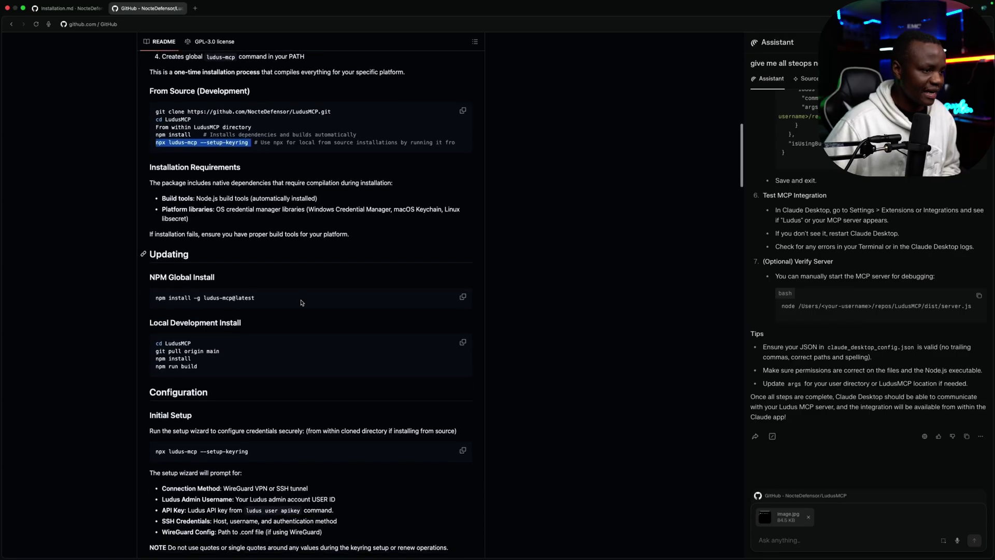
{"action": "left_click", "coordinate": [462, 414]}
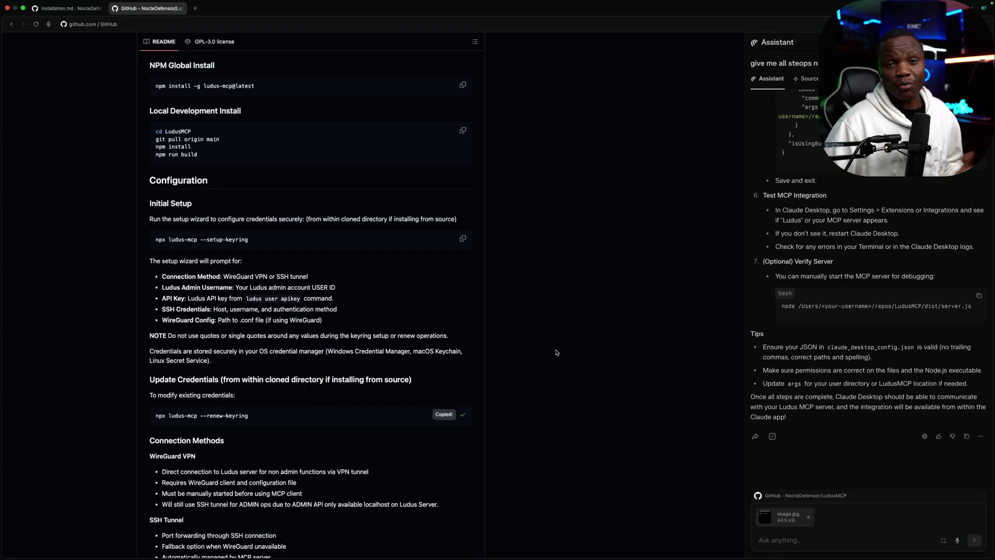
{"action": "scroll", "coordinate": [362, 269], "scroll_direction": "up", "scroll_amount": 7}
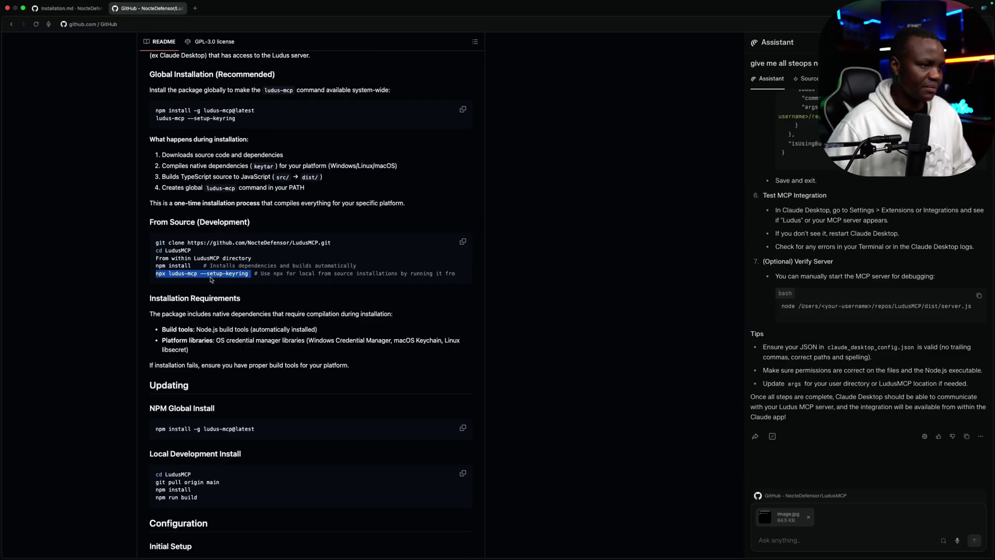
{"action": "key", "text": "ctrl+Right"}
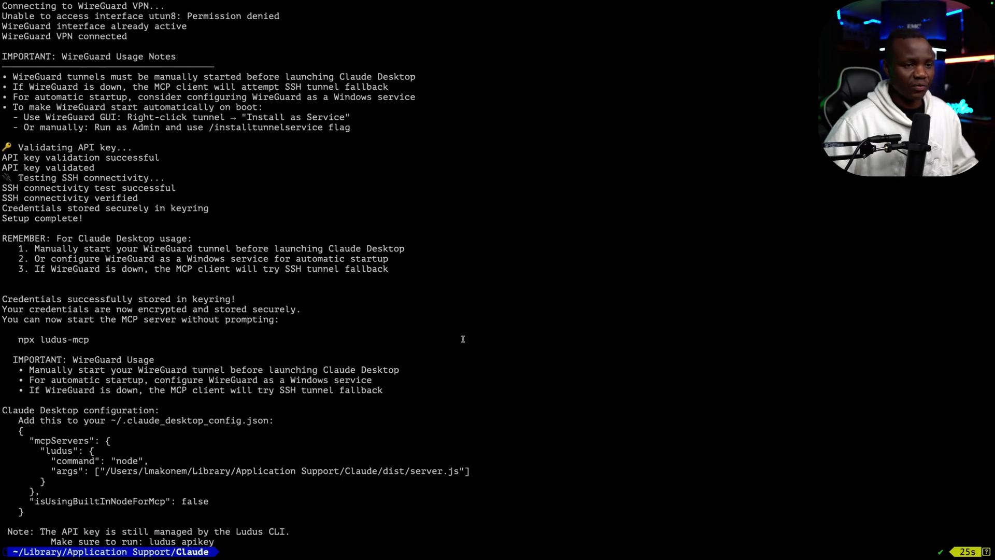
{"action": "type", "text": "clear"}
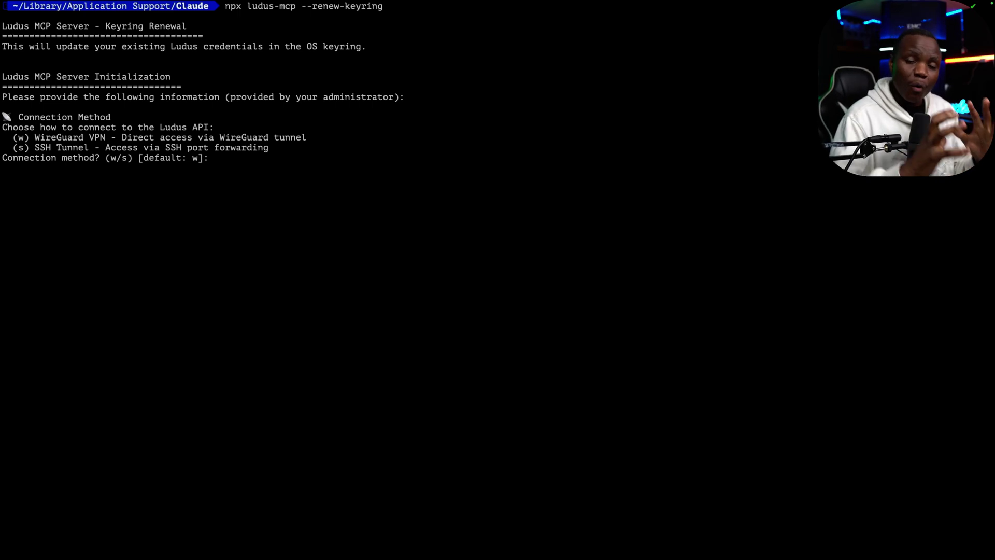
Step: Choose WireGuard VPN (w) as the connection method and enter the Ludus admin username
{"action": "type", "text": "w"}
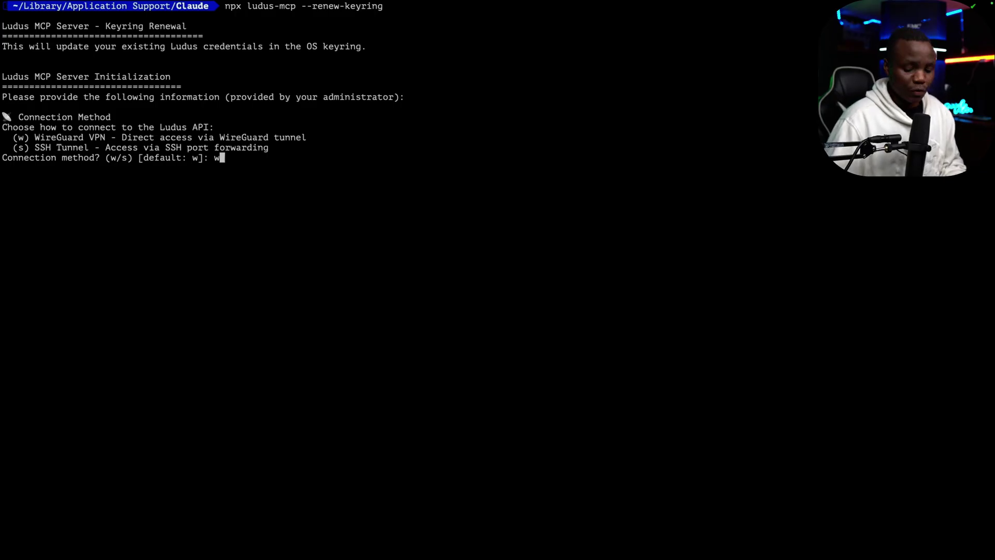
{"action": "key", "text": "Return"}
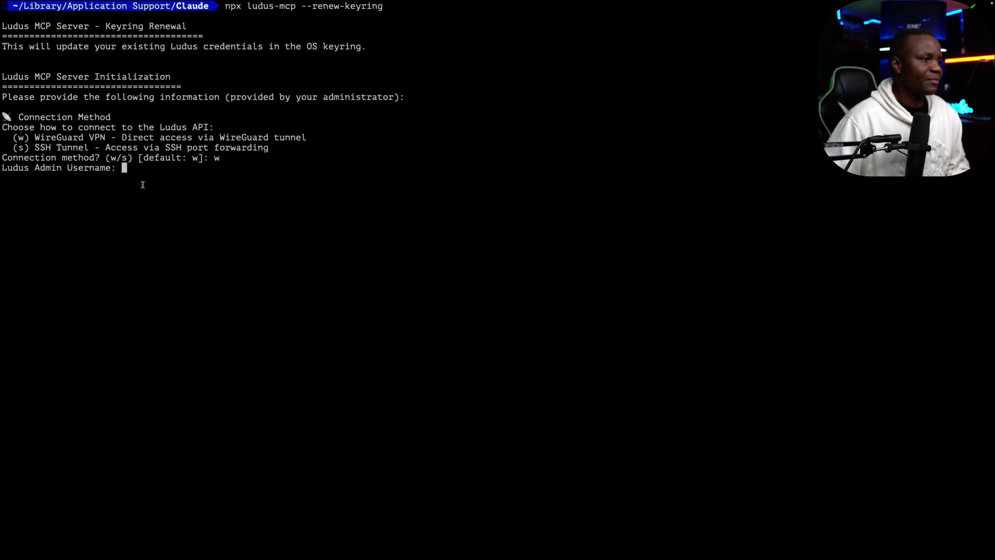
{"action": "key", "text": "Caps_Lock"}
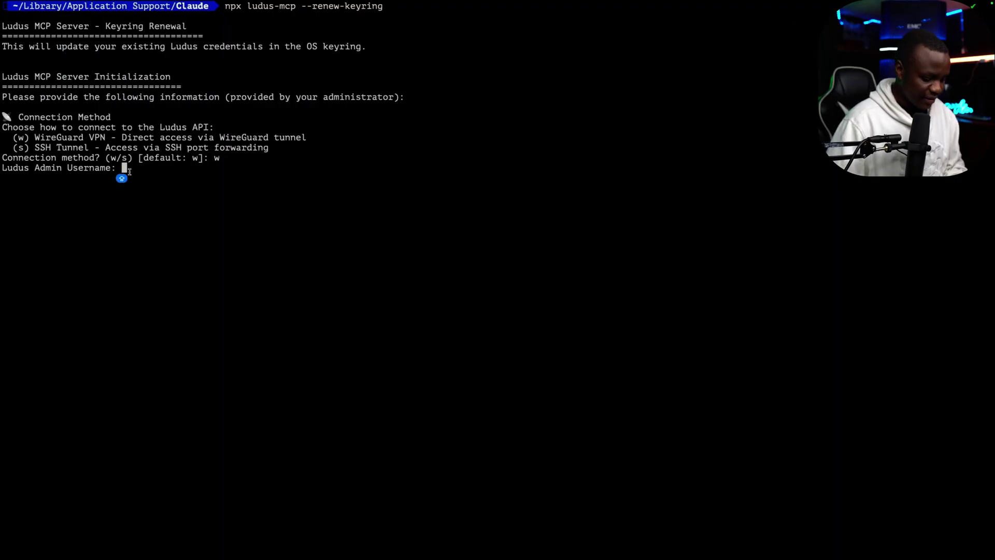
{"action": "type", "text": "HMADM"}
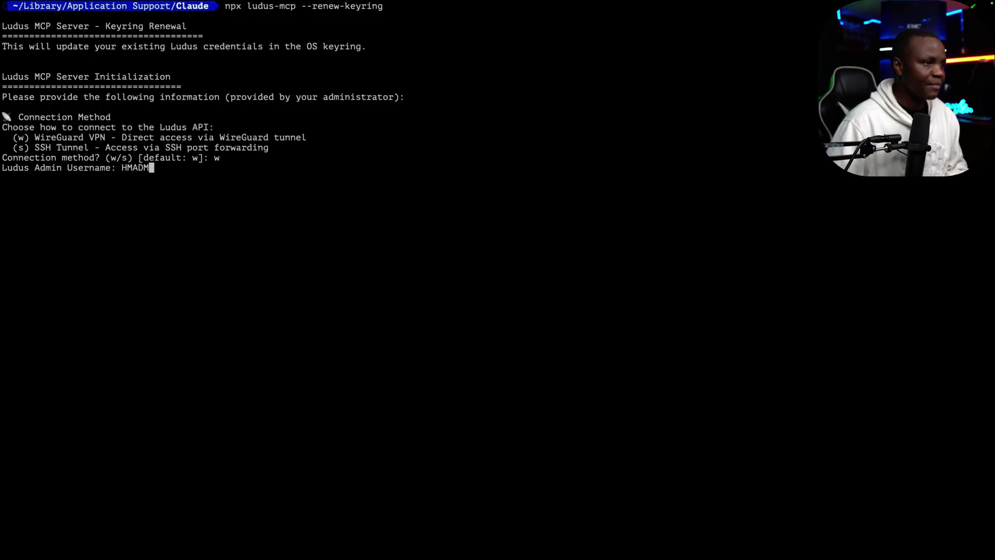
{"action": "key", "text": "Return"}
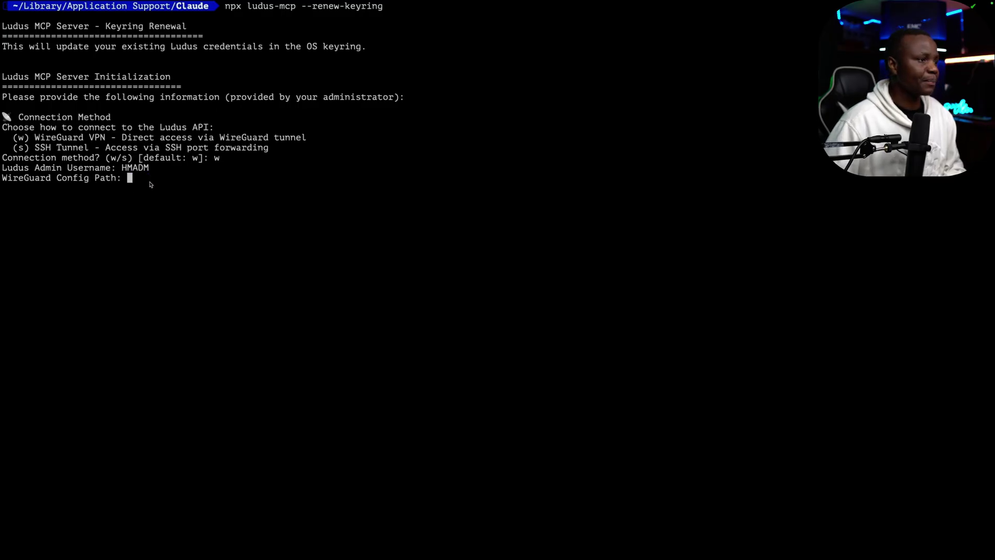
Step: Open a new terminal window, search the shell history for wg and copy the path /usr/local/etc/wireguard/wg0.conf
{"action": "key", "text": "ctrl+Left"}
{"action": "key", "text": "ctrl+Right"}
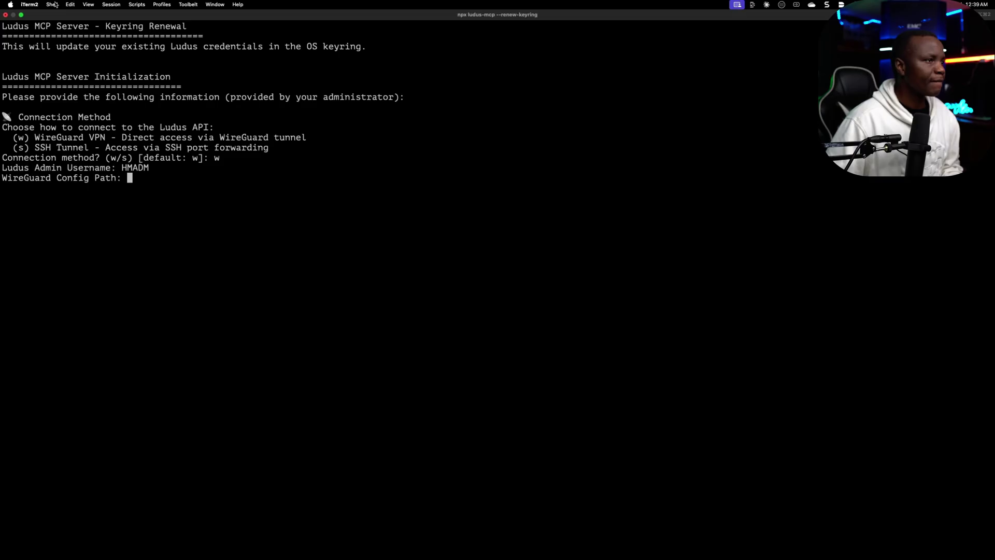
{"action": "left_click", "coordinate": [53, 5]}
{"action": "left_click", "coordinate": [57, 15]}
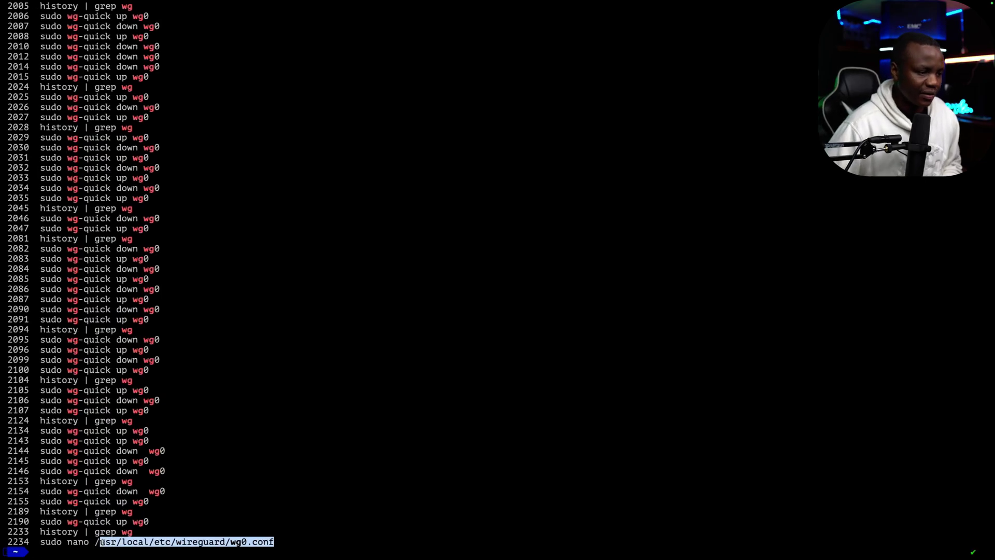
{"action": "left_click_drag", "start_coordinate": [102, 542], "coordinate": [97, 544]}
{"action": "right_click", "coordinate": [104, 542]}
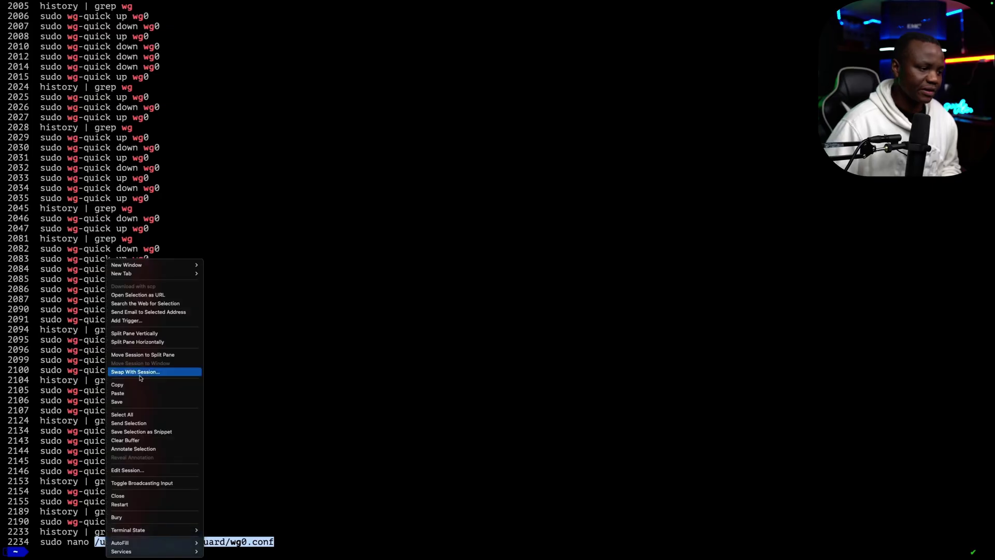
{"action": "left_click", "coordinate": [122, 387]}
Step: Return to the keyring renewal session and submit /usr/local/etc/wireguard/wg0.conf as the WireGuard config path
{"action": "key", "text": "super+Tab"}
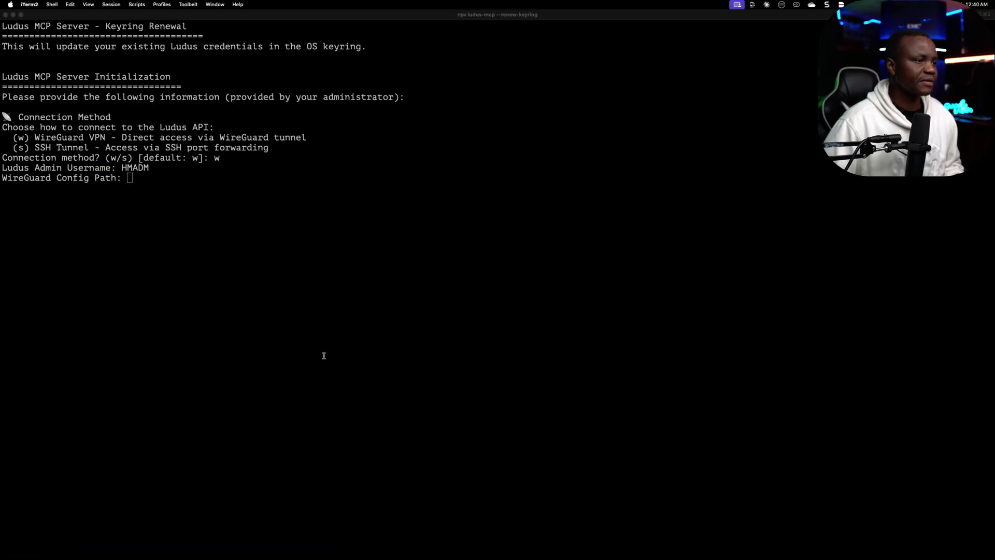
{"action": "right_click", "coordinate": [147, 176]}
{"action": "left_click", "coordinate": [171, 310]}
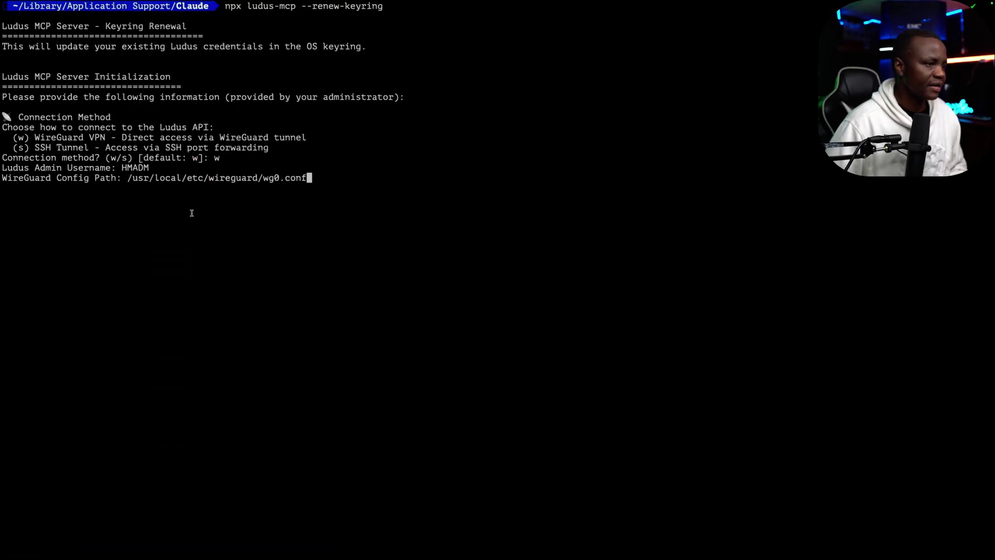
{"action": "key", "text": "Return"}
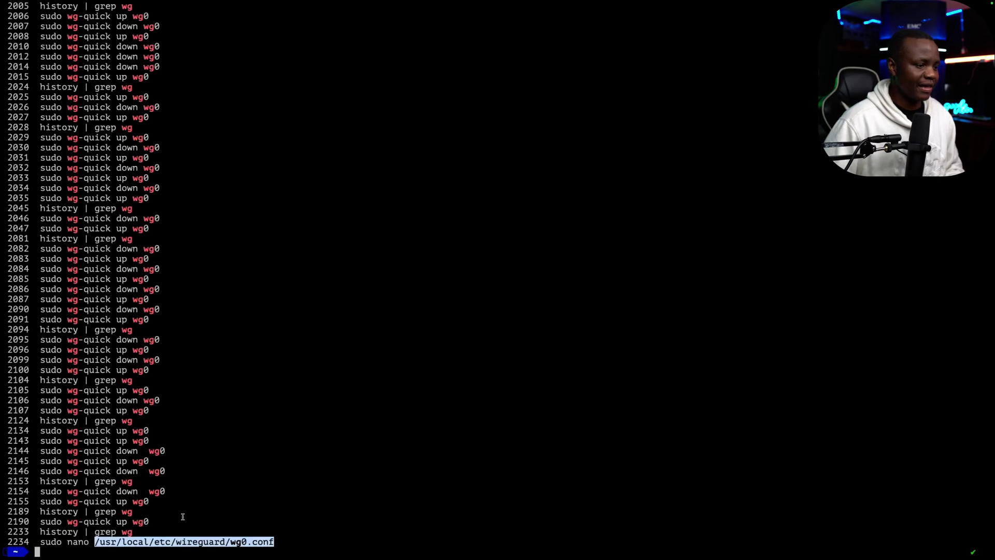
Step: Enter the Ludus API key and set the Ludus server SSH host to 192.168.36.225
{"action": "left_click", "coordinate": [179, 526]}
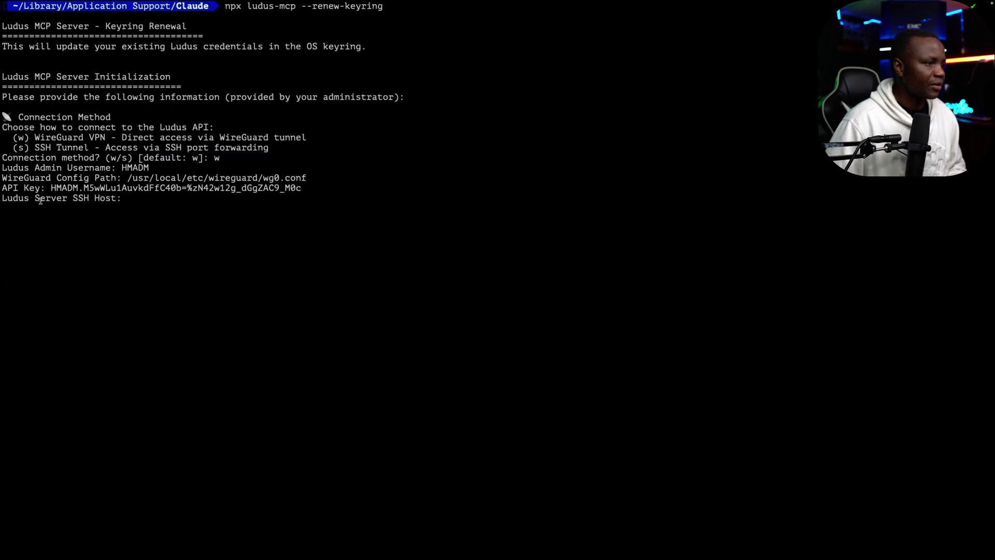
{"action": "type", "text": "192.167"}
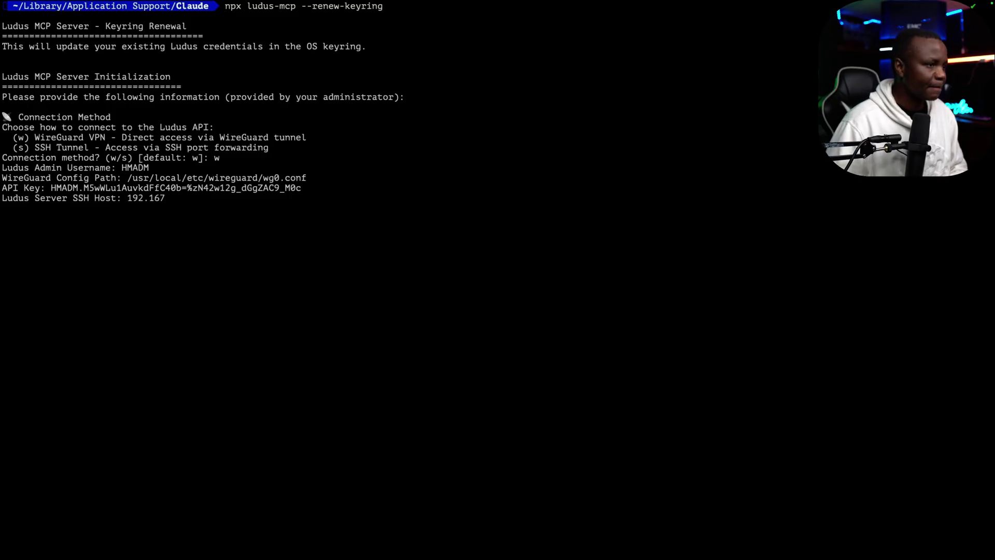
{"action": "key", "text": "BackSpace"}
{"action": "type", "text": "8.3"}
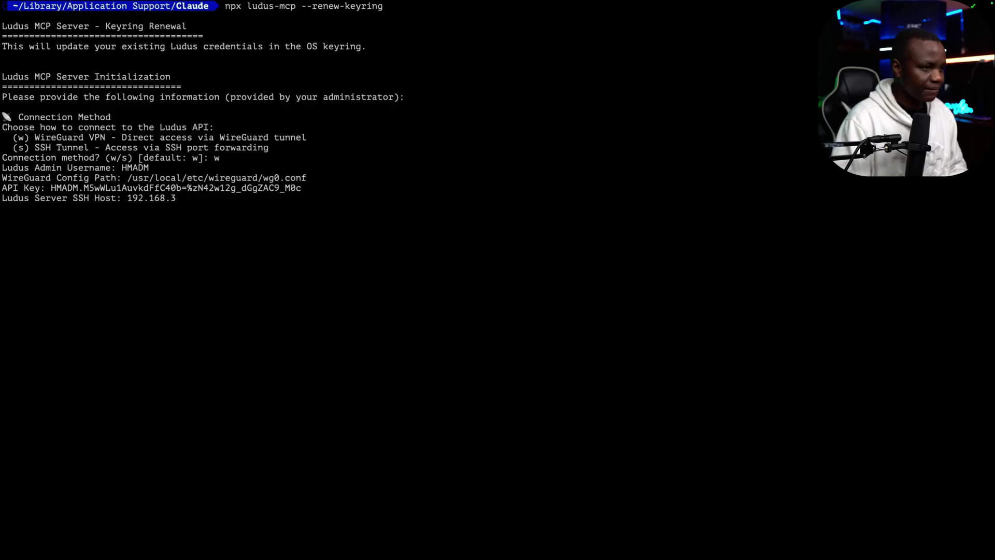
{"action": "type", "text": "6."}
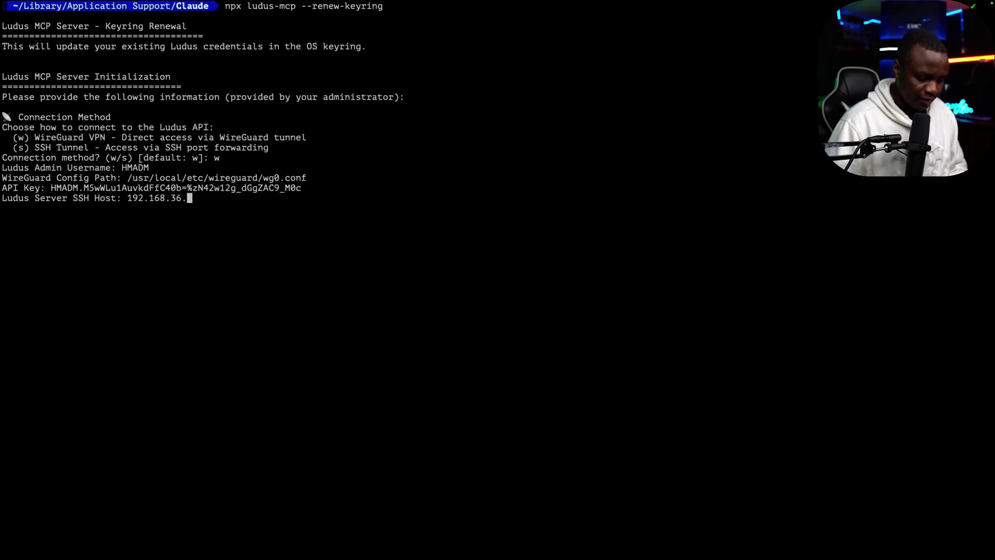
{"action": "type", "text": "225"}
{"action": "key", "text": "Return"}
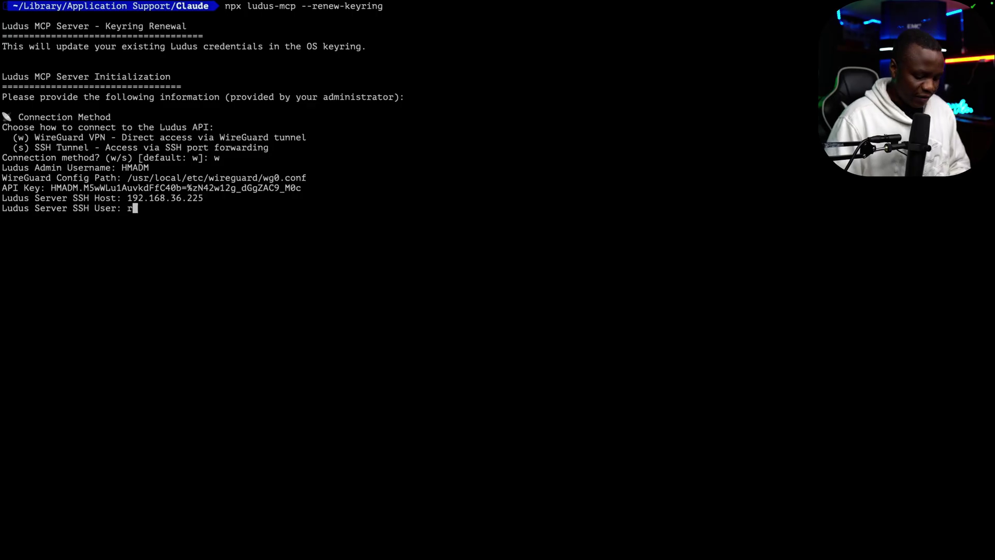
Step: Set the Ludus server SSH user to root and choose key-based SSH authentication (k)
{"action": "type", "text": "oot"}
{"action": "key", "text": "Return"}
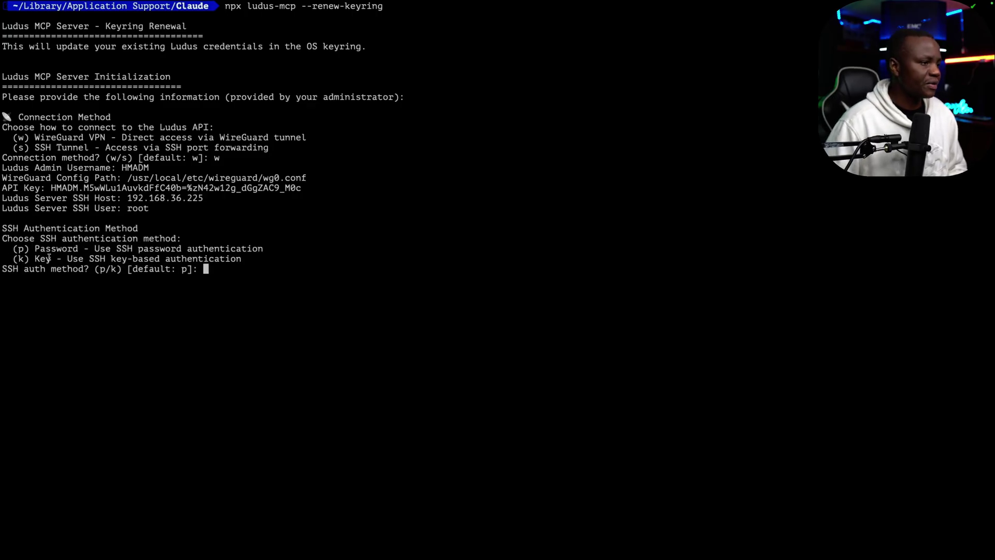
{"action": "left_click_drag", "start_coordinate": [49, 257], "coordinate": [3, 257]}
{"action": "double_click", "coordinate": [217, 269]}
{"action": "type", "text": "k"}
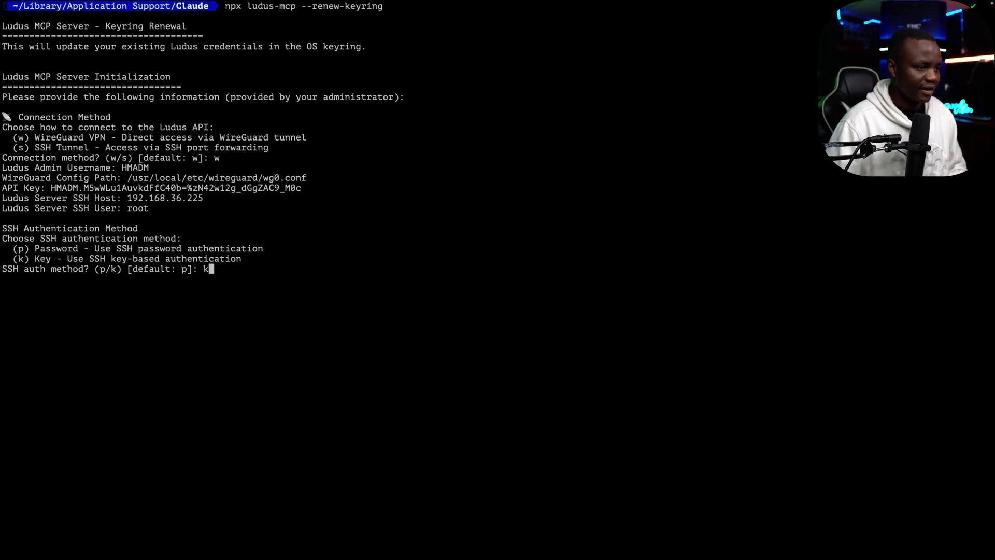
{"action": "key", "text": "Return"}
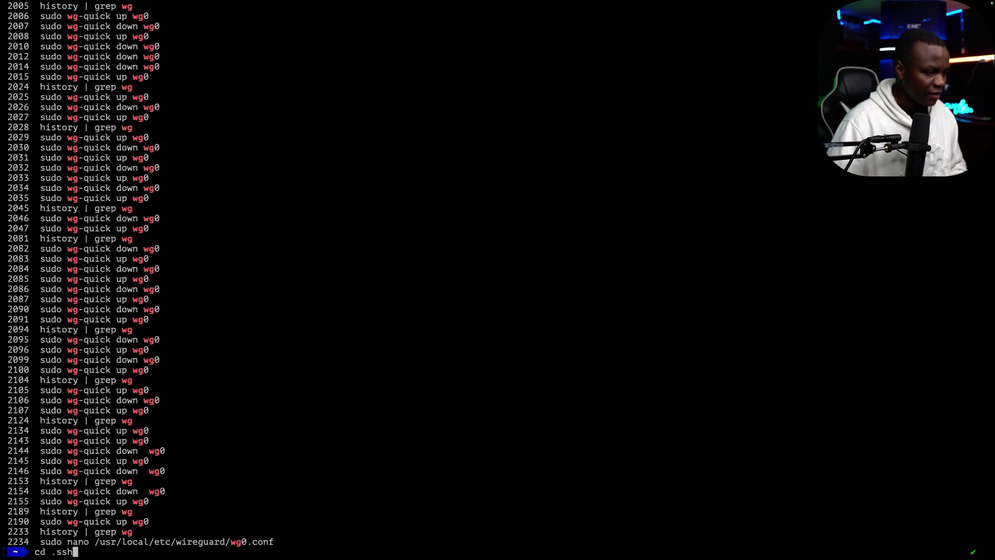
Step: In the other terminal window, change to the .ssh directory, list its files and path, and copy the key file name id_ed25519
{"action": "key", "text": "Return"}
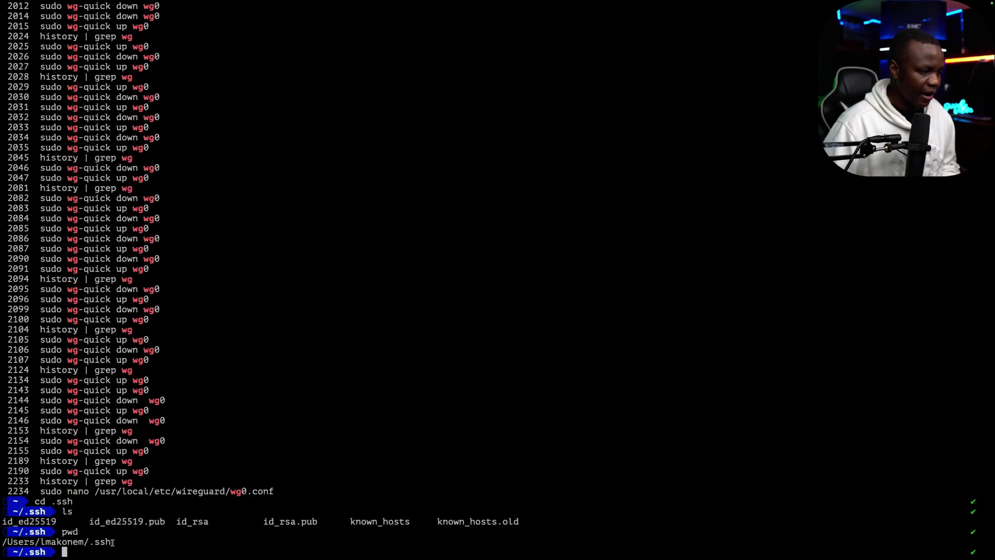
{"action": "left_click_drag", "start_coordinate": [112, 542], "coordinate": [2, 543]}
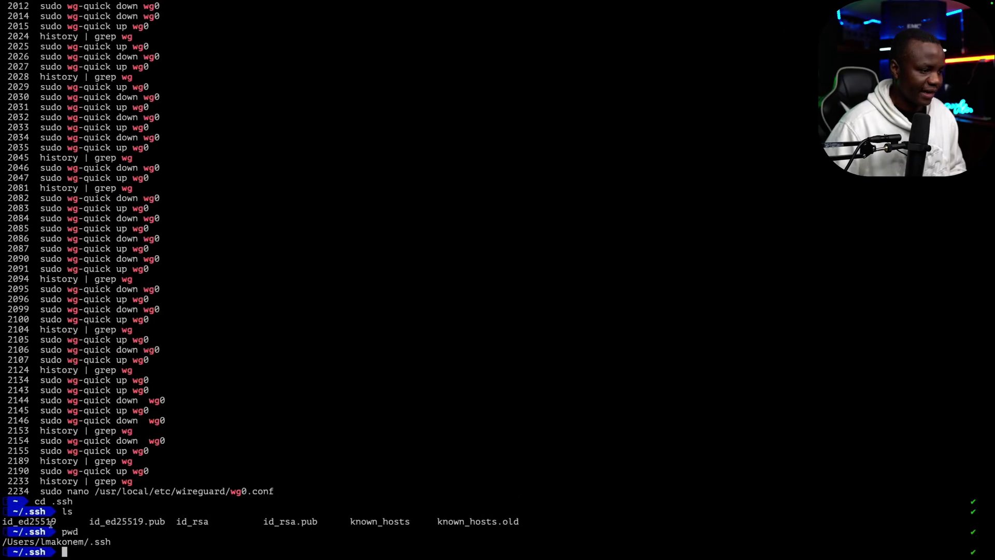
{"action": "left_click_drag", "start_coordinate": [60, 522], "coordinate": [1, 522]}
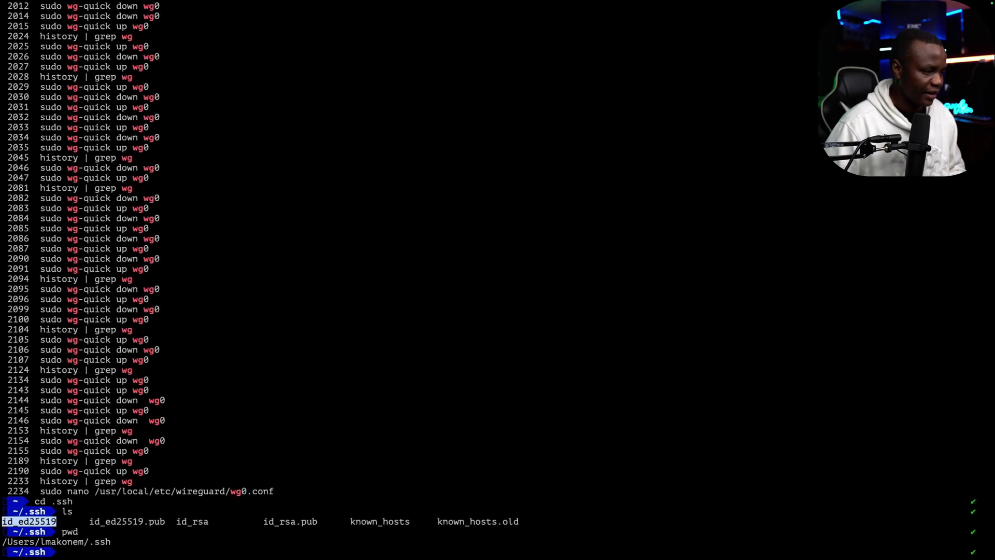
{"action": "right_click", "coordinate": [32, 522]}
{"action": "left_click", "coordinate": [76, 382]}
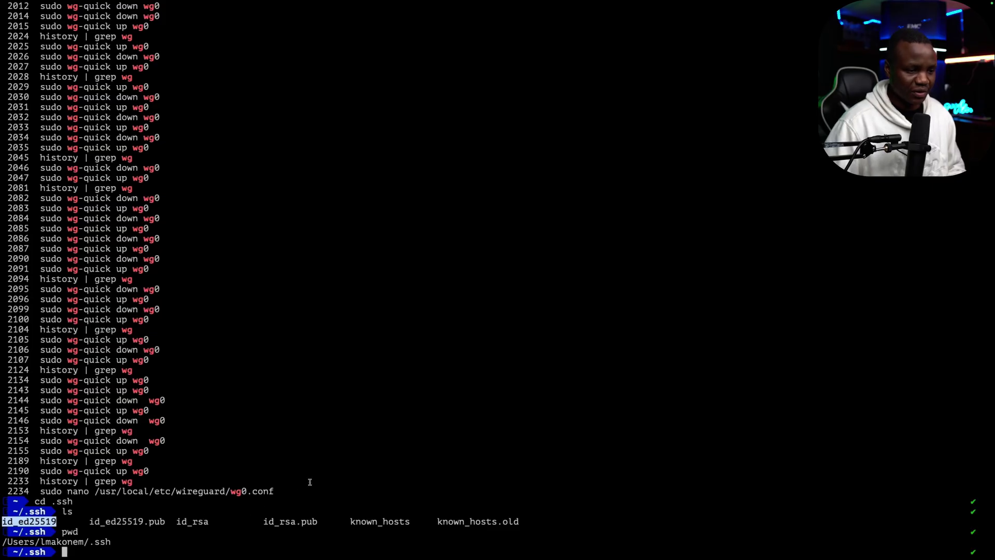
Step: Back in the keyring renewal session, complete the SSH key path with id_ed25519 and submit it
{"action": "key", "text": "ctrl+Left"}
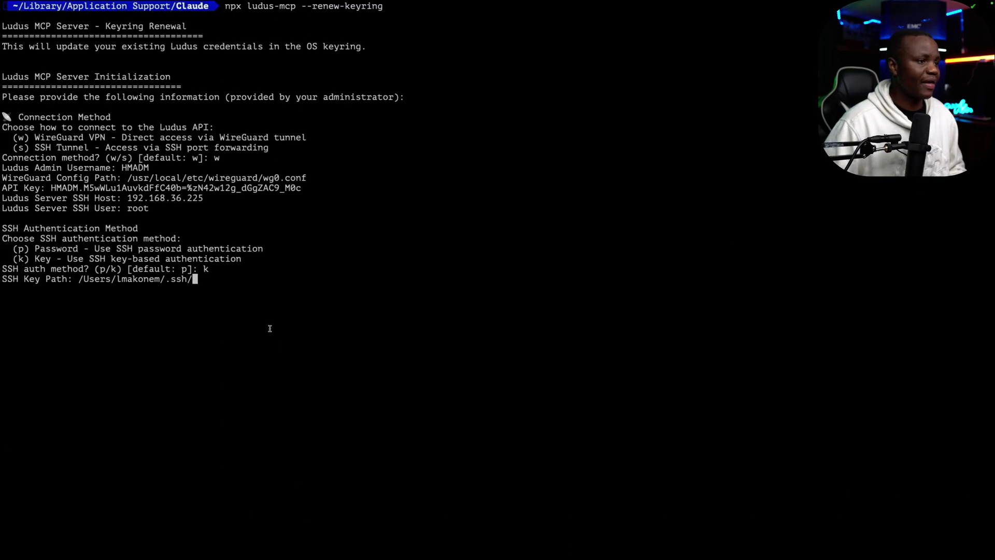
{"action": "right_click", "coordinate": [231, 295]}
{"action": "left_click", "coordinate": [259, 403]}
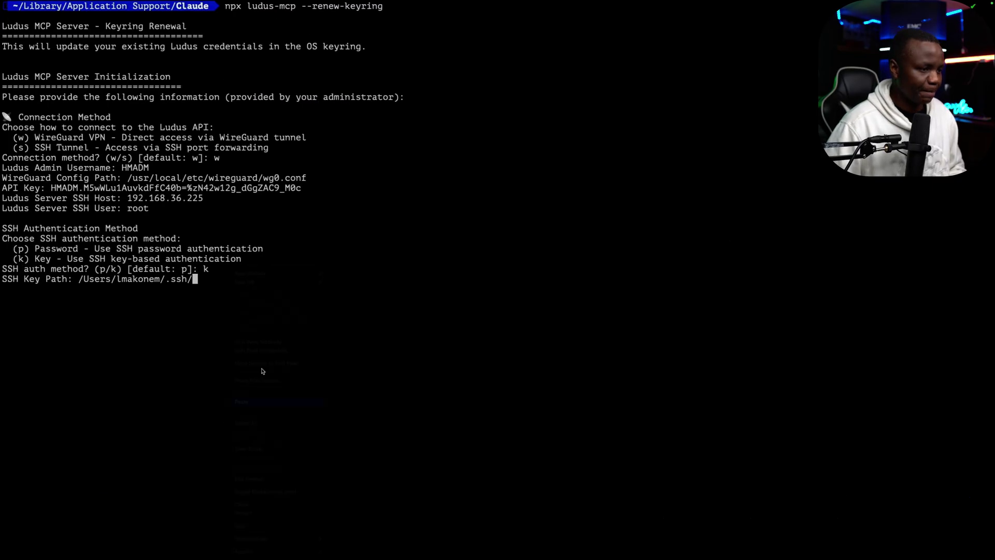
{"action": "key", "text": "Return"}
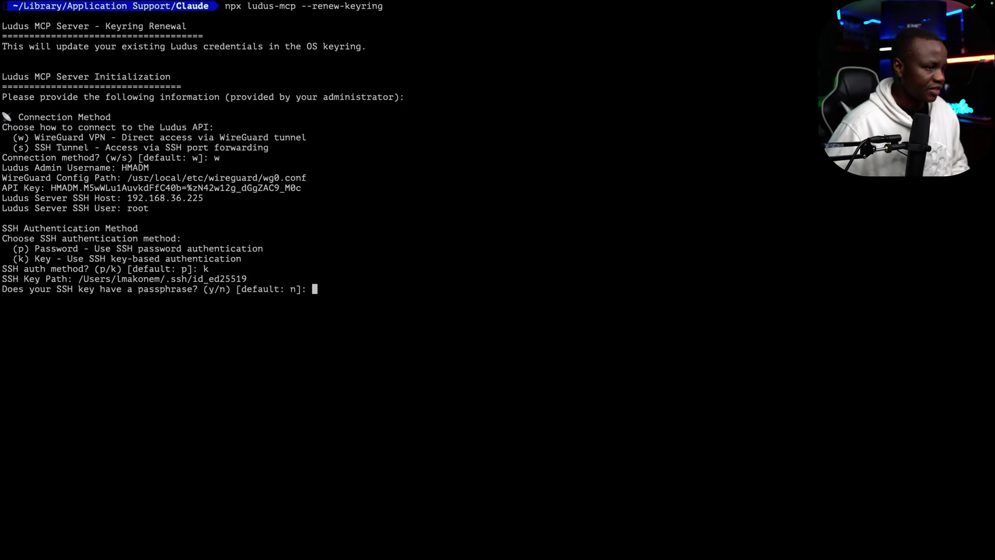
Step: Accept the default answer n for the SSH key passphrase, custom Ludus URL and SSL certificate verification
{"action": "key", "text": "Return"}
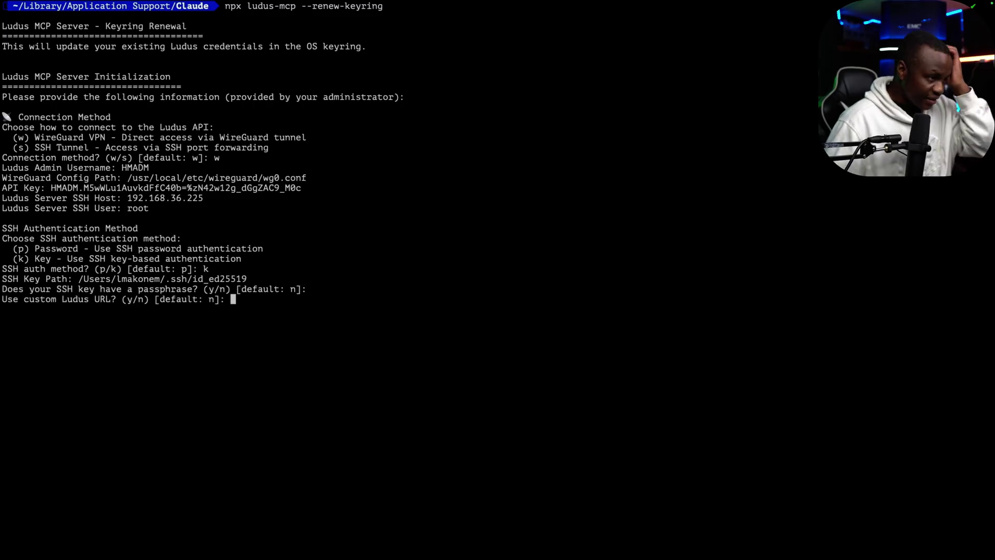
{"action": "key", "text": "Return"}
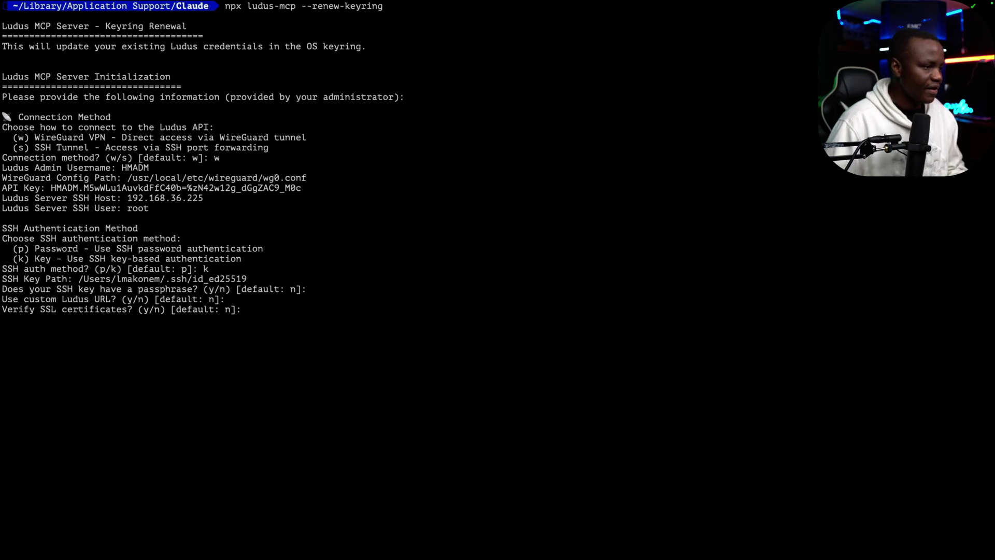
{"action": "key", "text": "Return"}
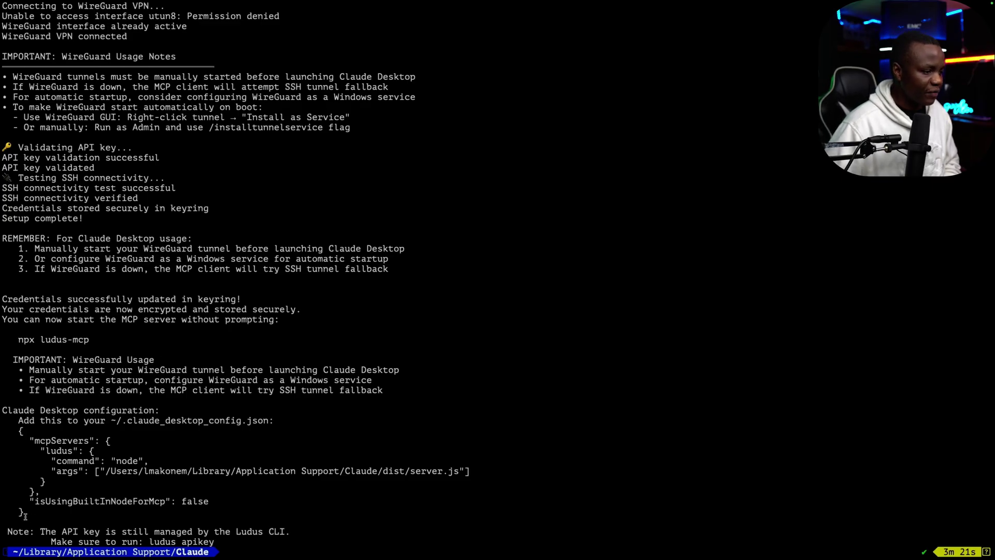
Step: Select the Claude Desktop configuration JSON block printed by the setup, then return to the shell prompt
{"action": "left_click_drag", "start_coordinate": [24, 513], "coordinate": [5, 433]}
{"action": "right_click", "coordinate": [51, 433]}
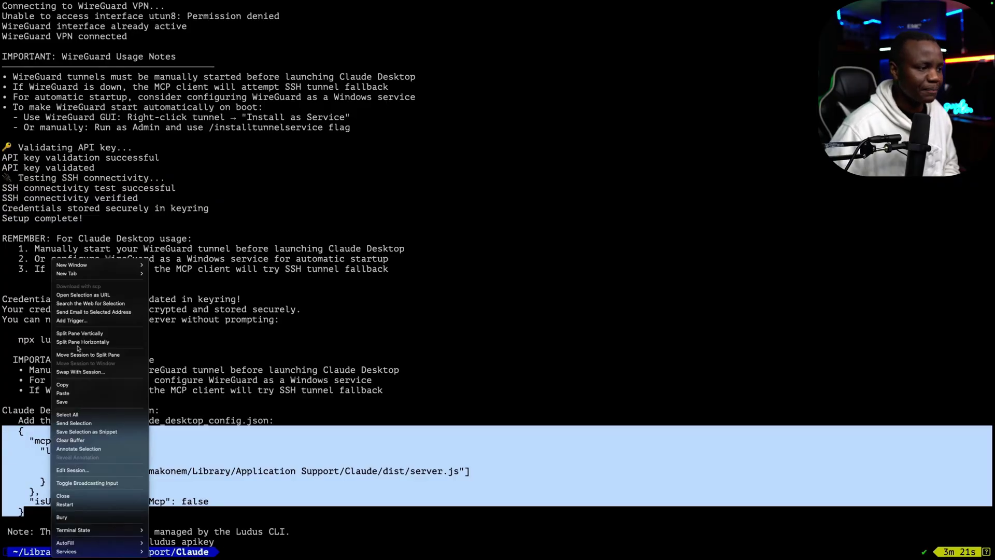
{"action": "left_click", "coordinate": [79, 349]}
{"action": "left_click", "coordinate": [235, 549]}
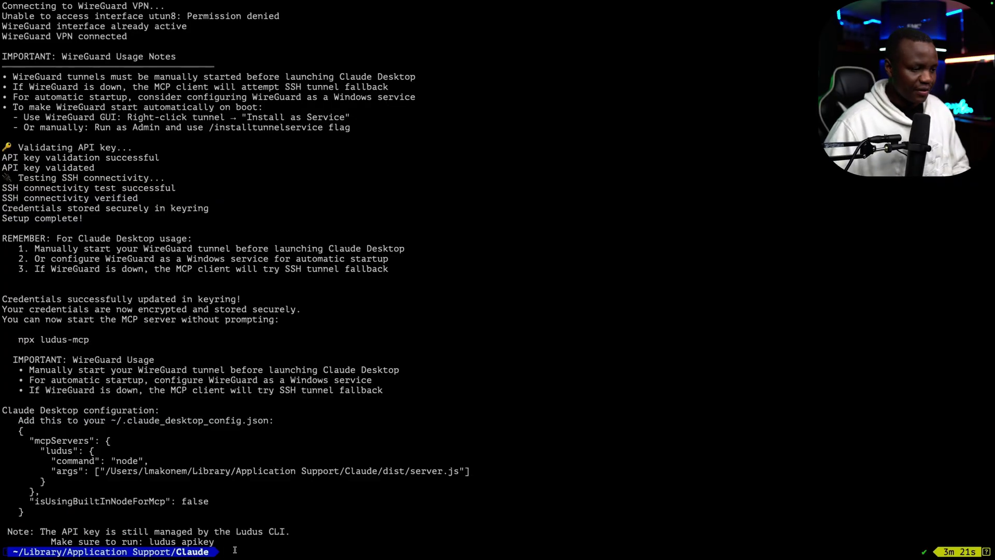
Step: List the files in the Claude application support folder and print its full path
{"action": "type", "text": "ls"}
{"action": "key", "text": "Return"}
{"action": "type", "text": "pwd"}
{"action": "key", "text": "Return"}
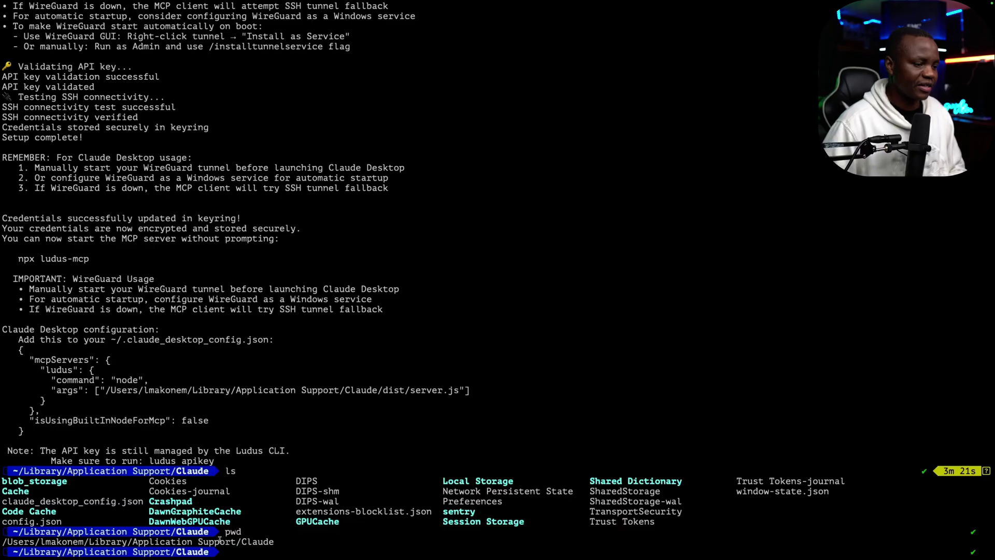
Step: Open claude_desktop_config.json in nano and check the server.js path in the ludus args entry
{"action": "type", "text": "nan"}
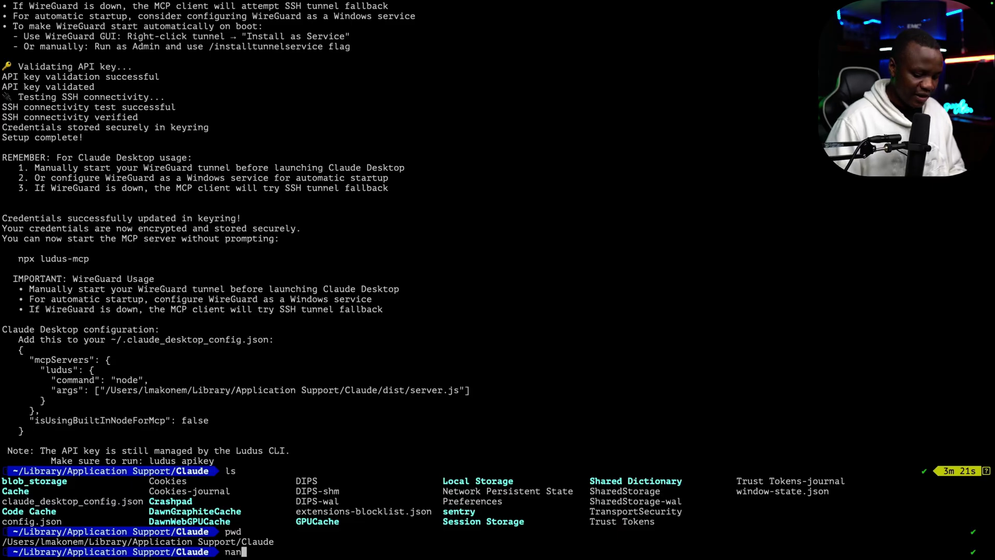
{"action": "type", "text": "o cla"}
{"action": "key", "text": "Tab"}
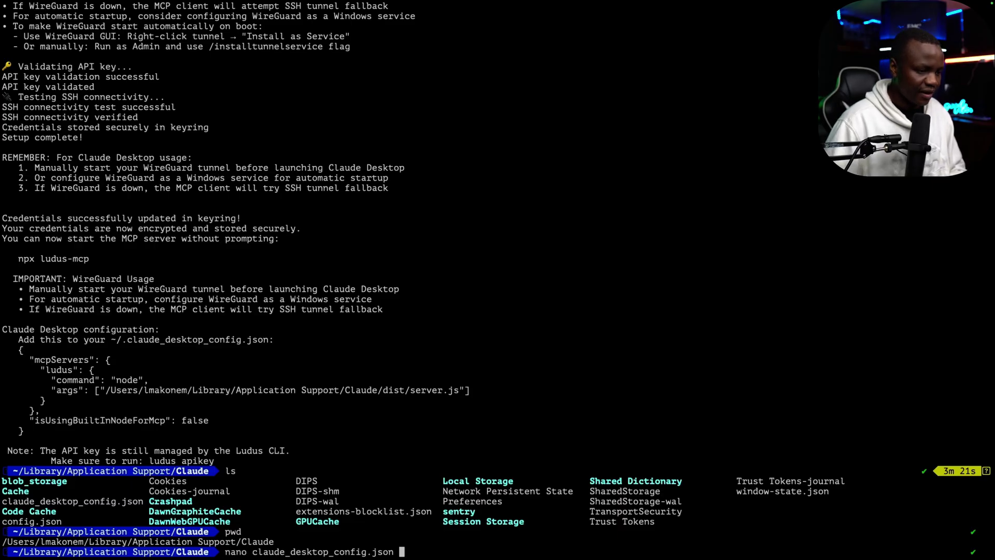
{"action": "key", "text": "Return"}
{"action": "left_click_drag", "start_coordinate": [362, 67], "coordinate": [134, 64]}
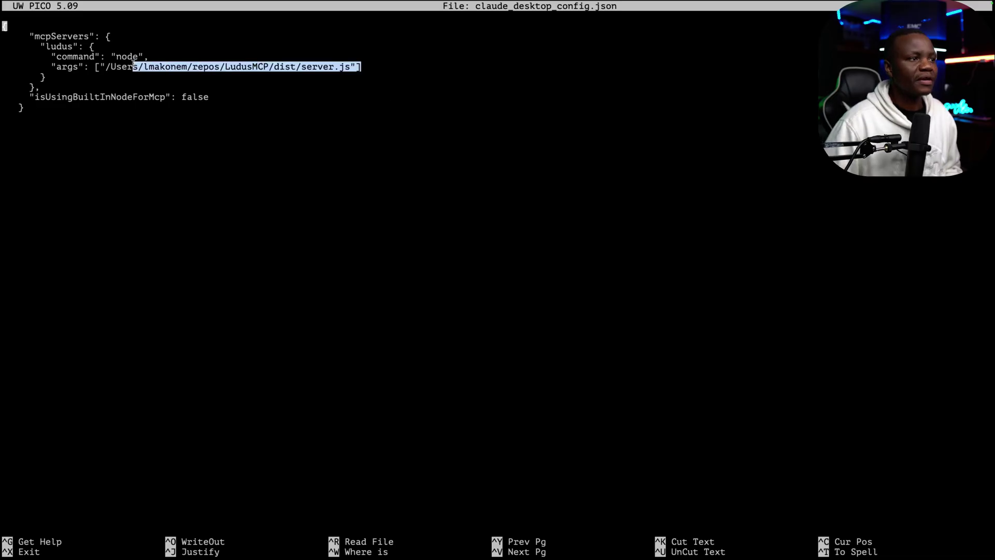
{"action": "left_click", "coordinate": [183, 147]}
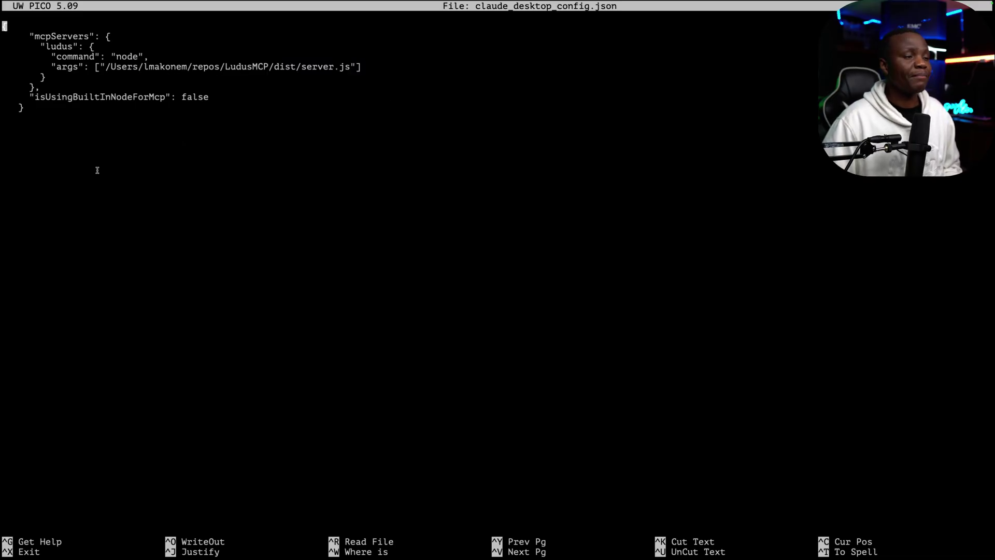
Step: Review the whole mcpServers block in the configuration file and exit the editor
{"action": "key", "text": "super+Tab"}
{"action": "key", "text": "super+Tab"}
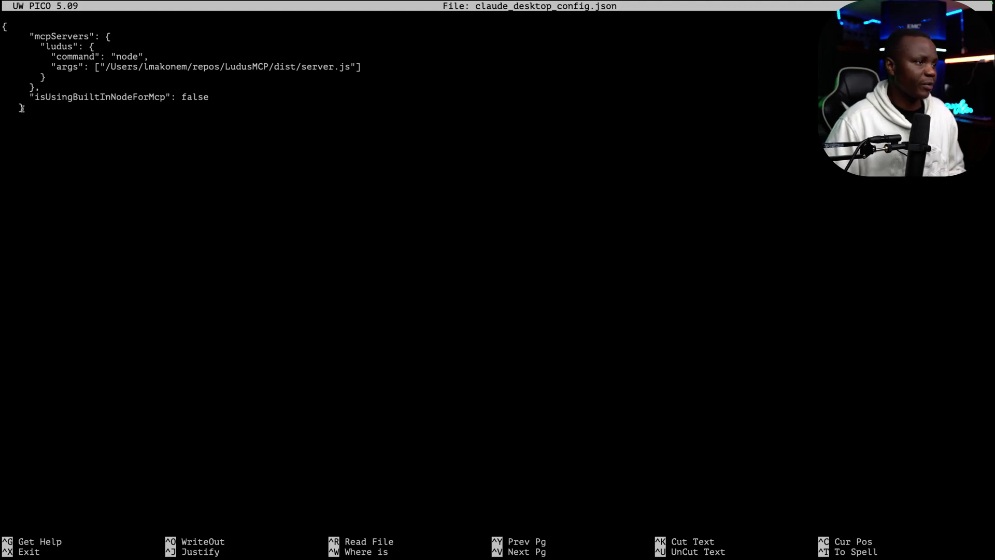
{"action": "left_click_drag", "start_coordinate": [23, 111], "coordinate": [10, 44]}
{"action": "left_click", "coordinate": [176, 261]}
{"action": "key", "text": "ctrl+x"}
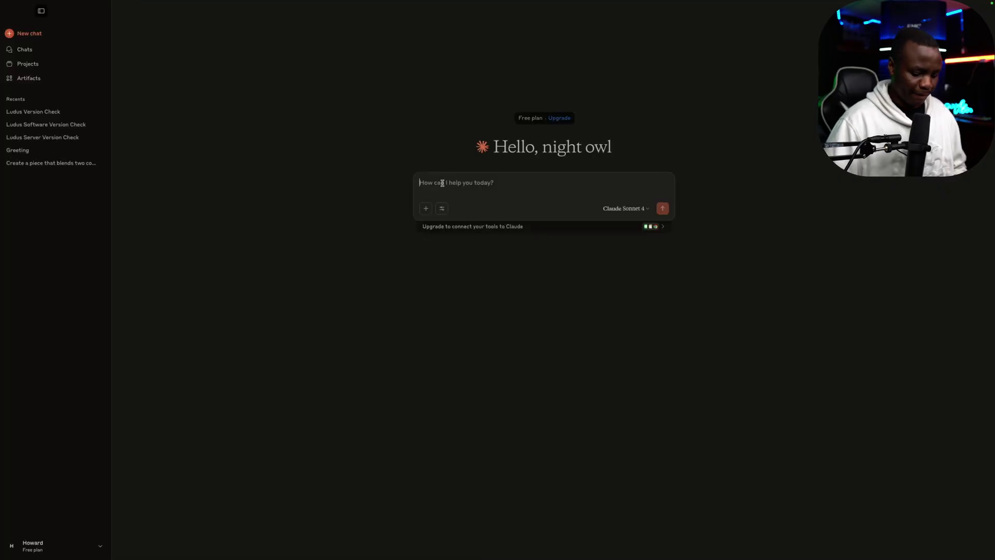
Step: In a new Claude Desktop chat, send the prompt "list ludus ranges"
{"action": "type", "text": "ludus ranges"}
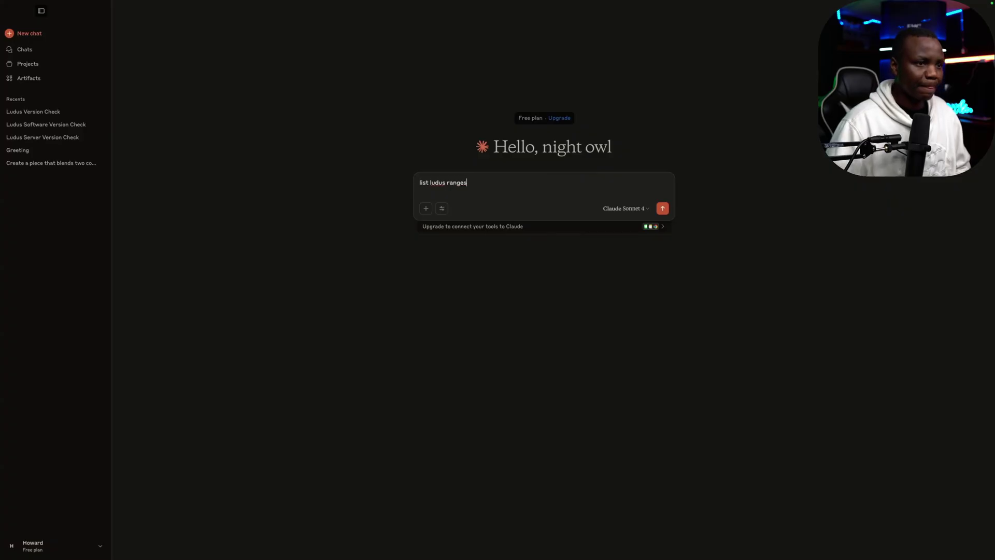
{"action": "type", "text": "t ludus ranges"}
{"action": "key", "text": "Return"}
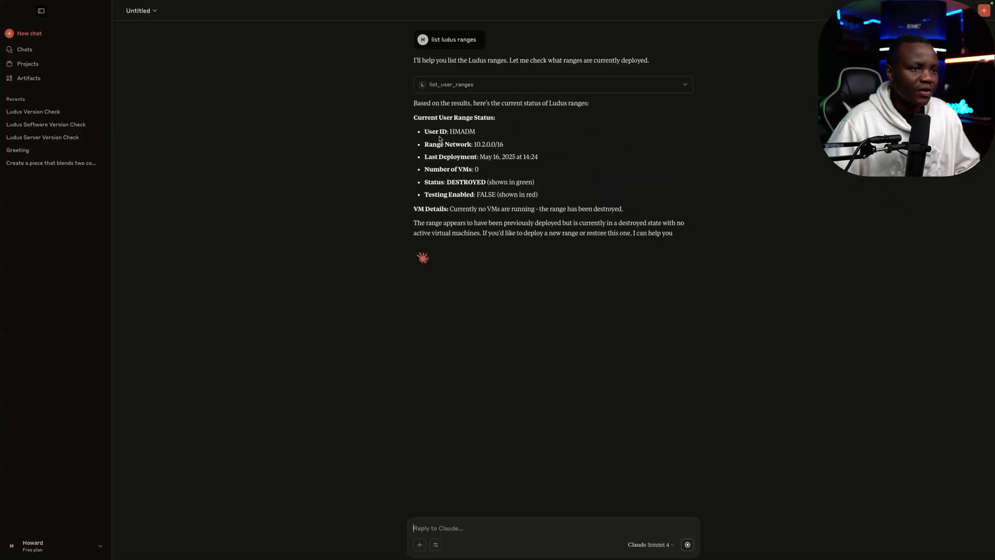
Step: Examine the user ID, last deployment and number of VMs in Claude's range status reply
{"action": "left_click_drag", "start_coordinate": [476, 131], "coordinate": [429, 85]}
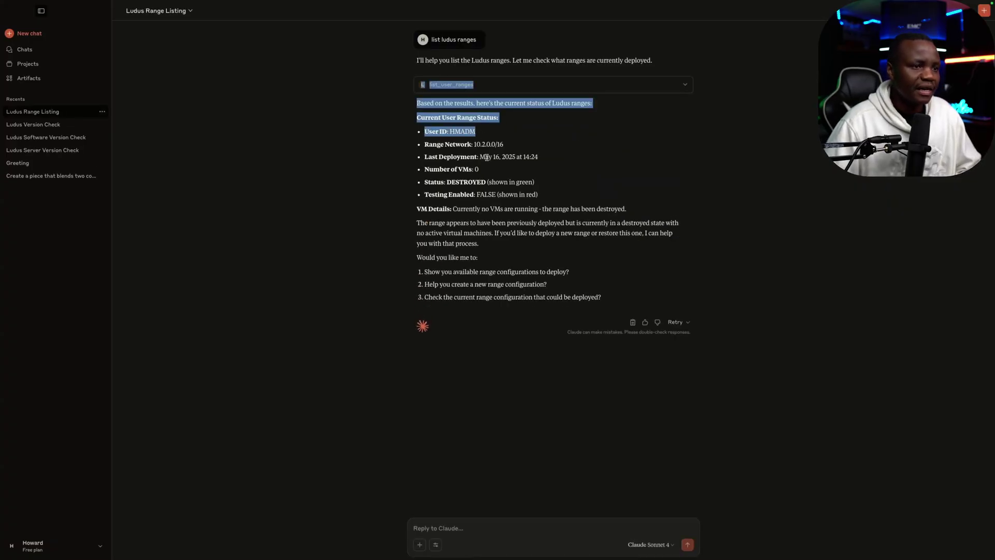
{"action": "left_click_drag", "start_coordinate": [486, 157], "coordinate": [428, 169]}
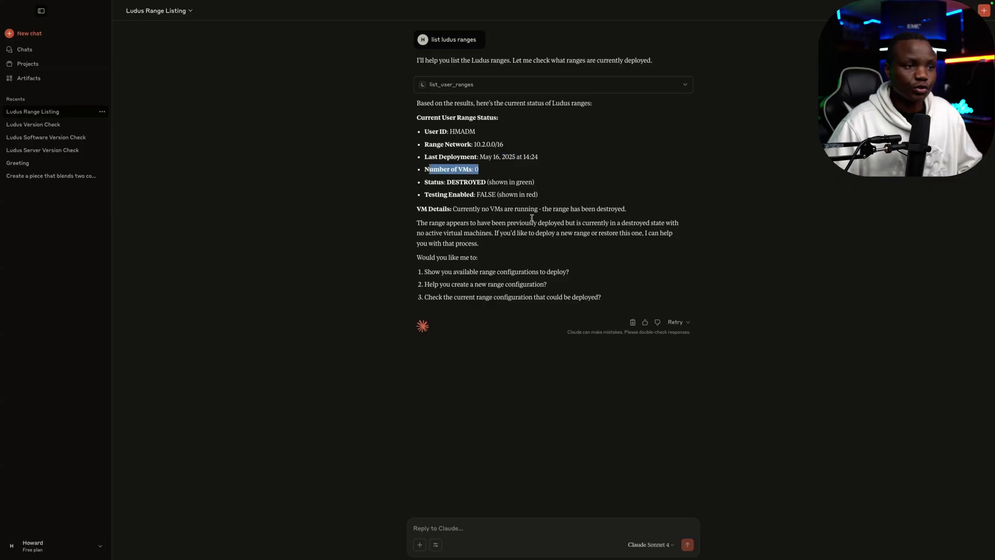
{"action": "left_click_drag", "start_coordinate": [475, 132], "coordinate": [449, 131]}
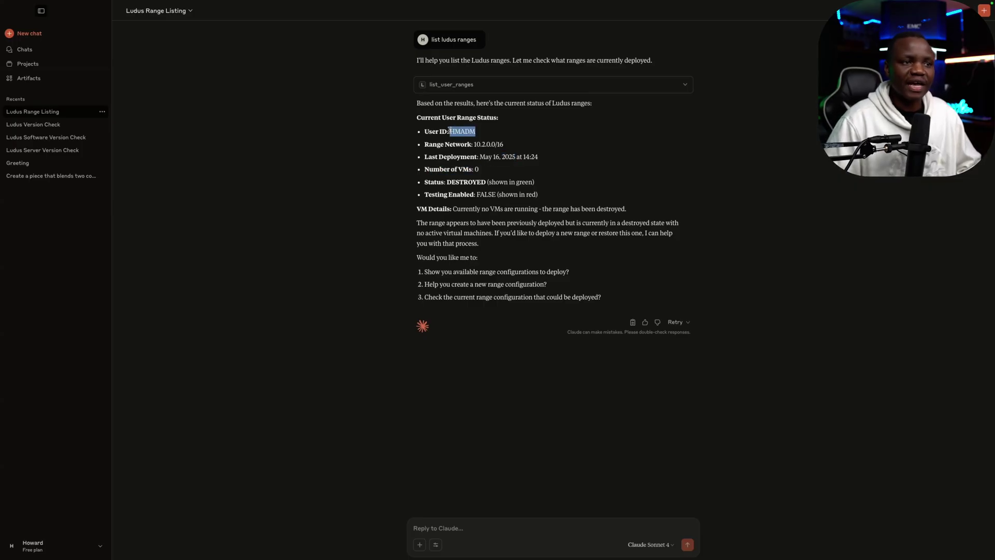
Step: Send the follow-up prompt "list templates" in the same chat
{"action": "left_click", "coordinate": [431, 525]}
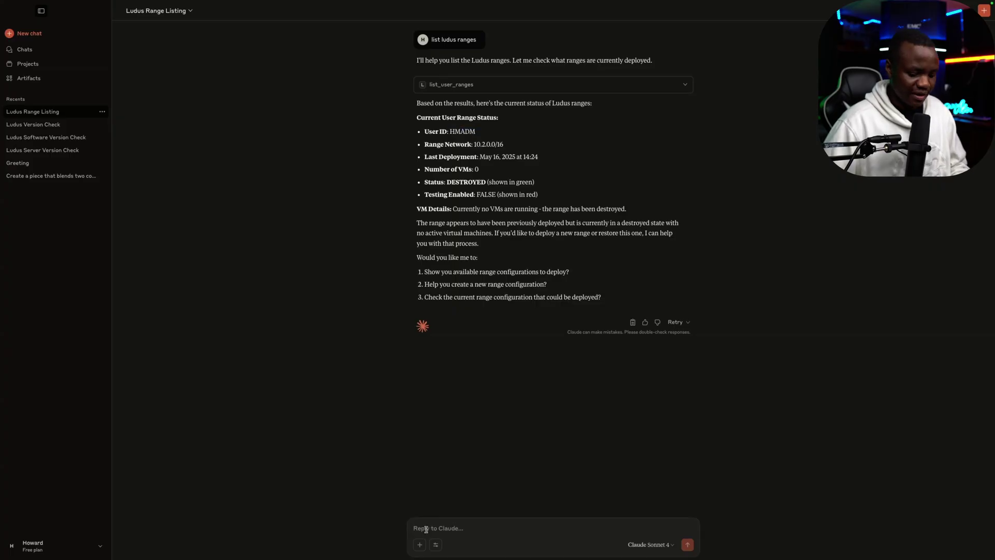
{"action": "type", "text": "I"}
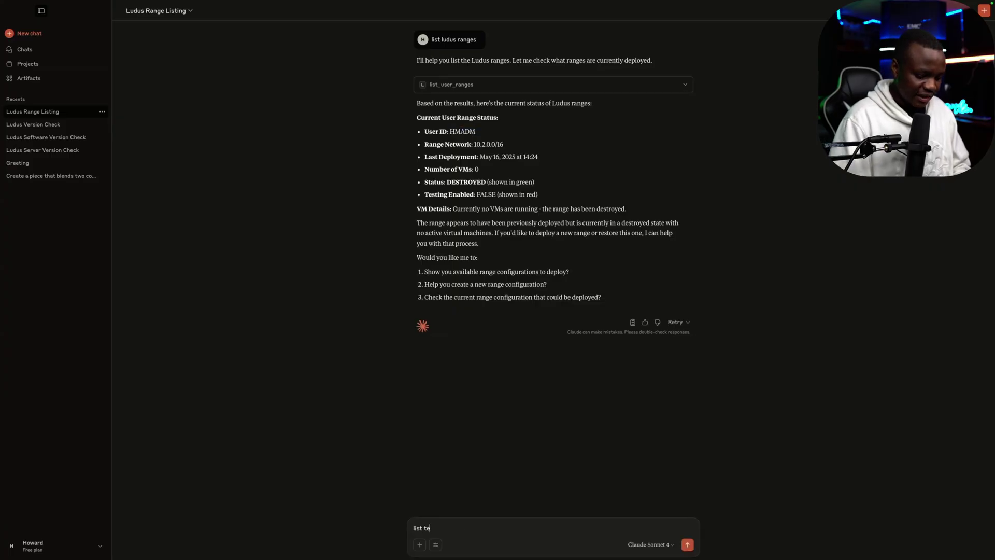
{"action": "key", "text": "Return"}
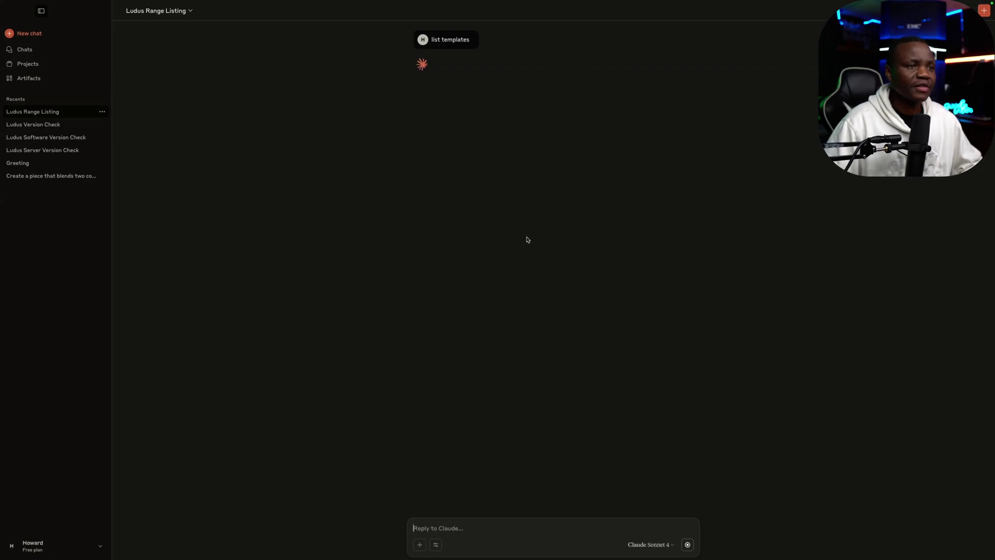
Step: Switch to Proxmox in the browser and inspect the win11 enterprise VM and the debian-11 and debian-12 server templates
{"action": "key", "text": "super+Tab"}
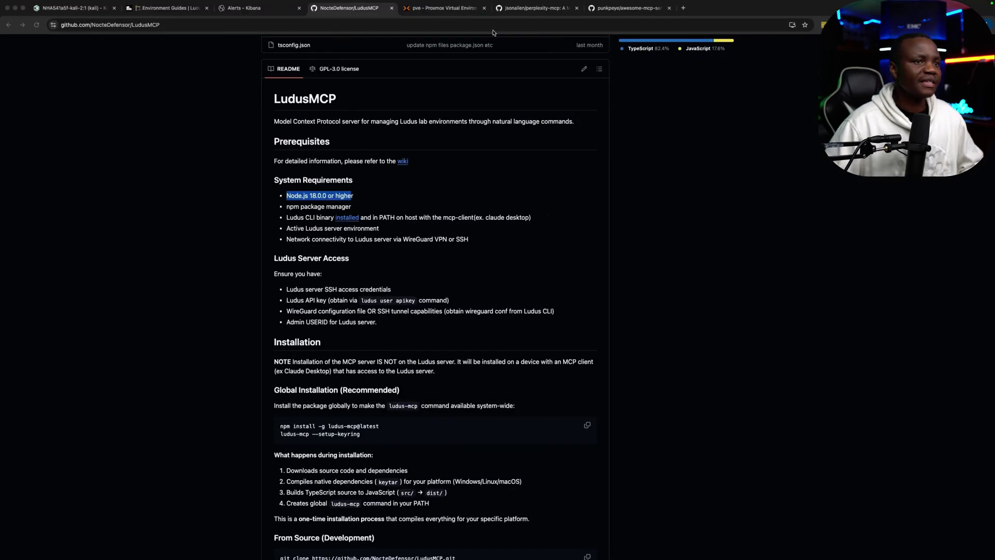
{"action": "left_click", "coordinate": [445, 8]}
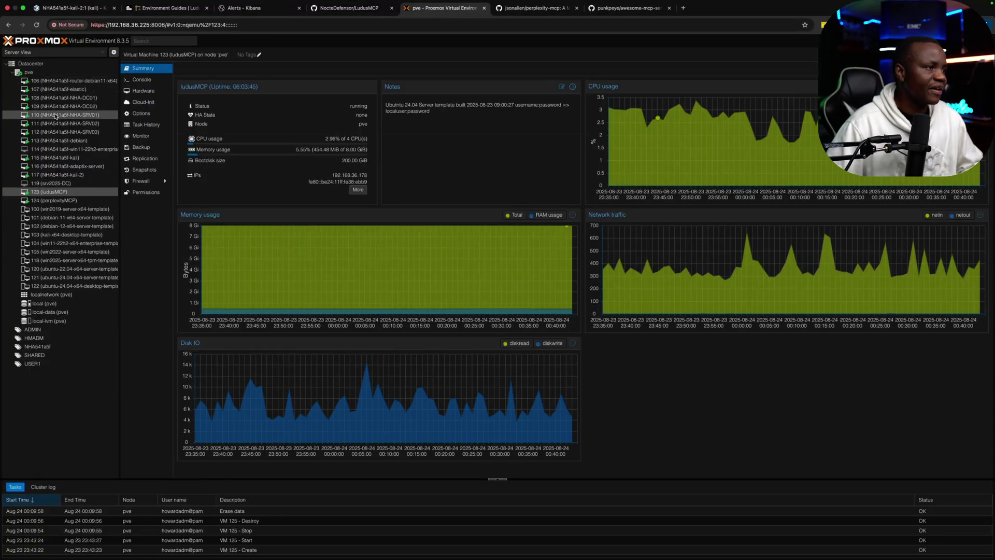
{"action": "left_click", "coordinate": [61, 148]}
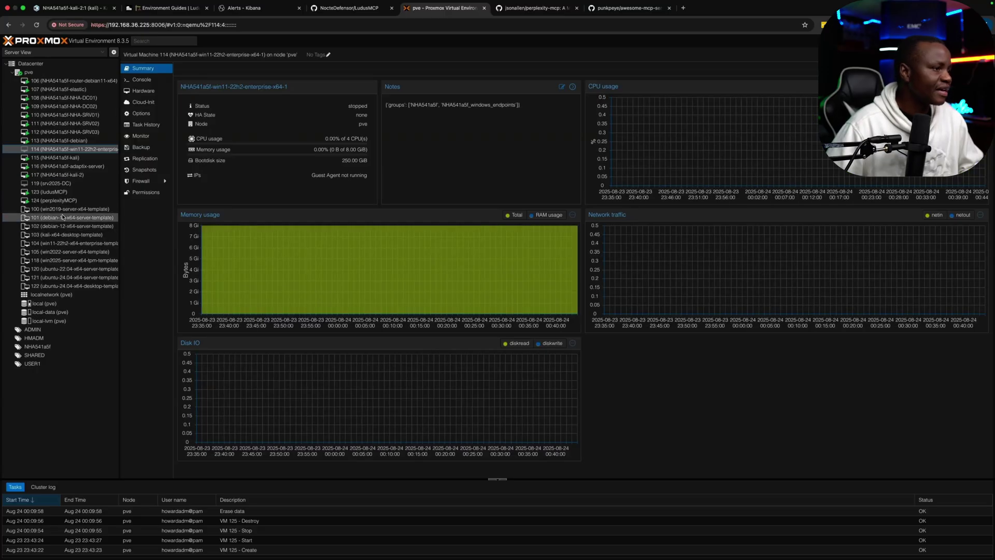
{"action": "left_click", "coordinate": [63, 217]}
{"action": "left_click", "coordinate": [67, 227]}
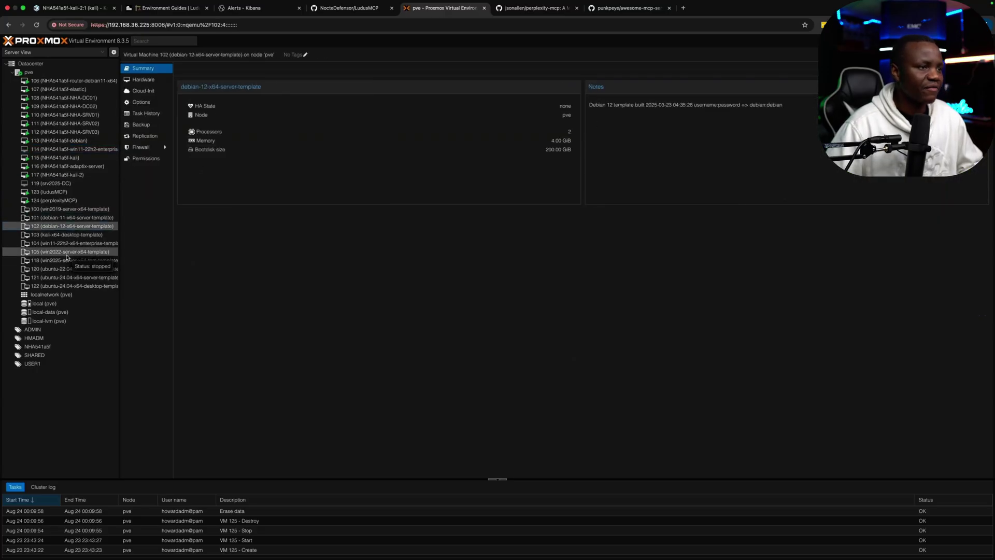
Step: Return to Claude and review the Linux, Windows and not-built templates in its reply
{"action": "key", "text": "super+Tab"}
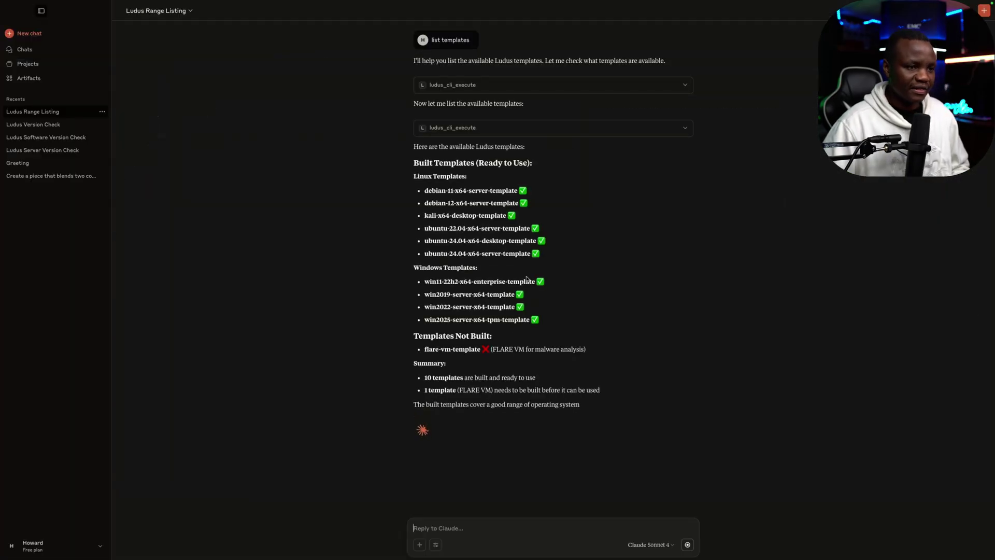
{"action": "left_click_drag", "start_coordinate": [527, 269], "coordinate": [450, 203]}
{"action": "left_click_drag", "start_coordinate": [451, 332], "coordinate": [424, 280]}
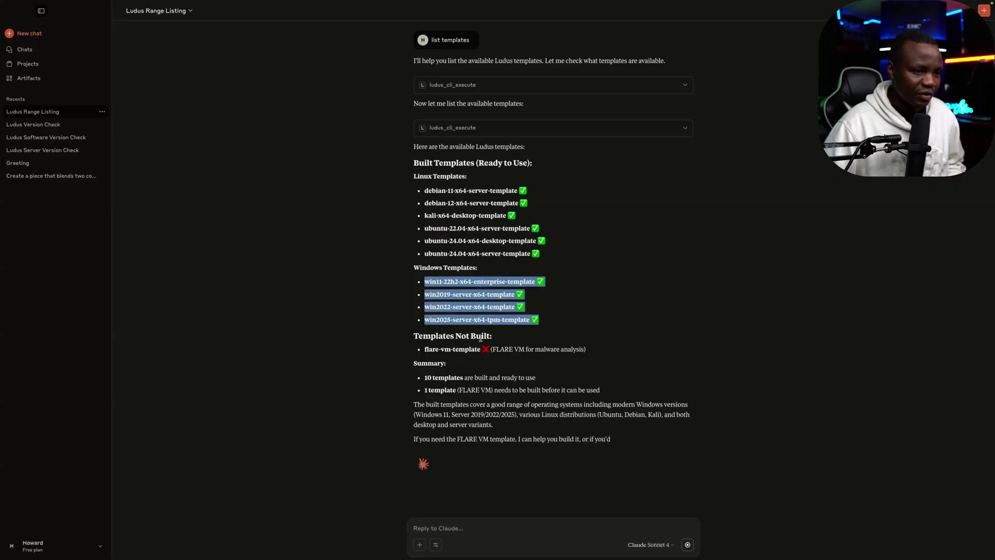
{"action": "left_click_drag", "start_coordinate": [492, 336], "coordinate": [473, 350]}
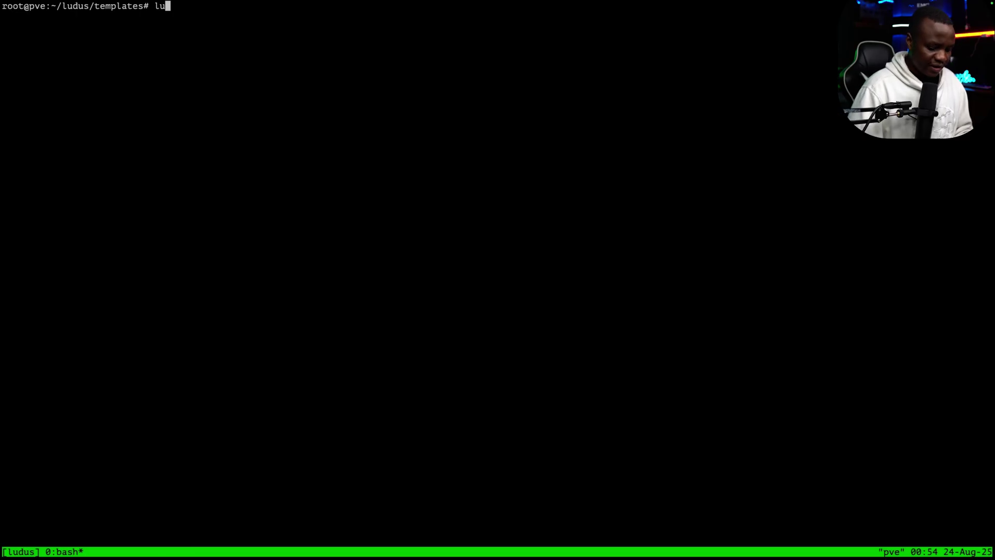
Step: In the Ludus server terminal, run ludus users list and examine the listed user's row
{"action": "type", "text": "use"}
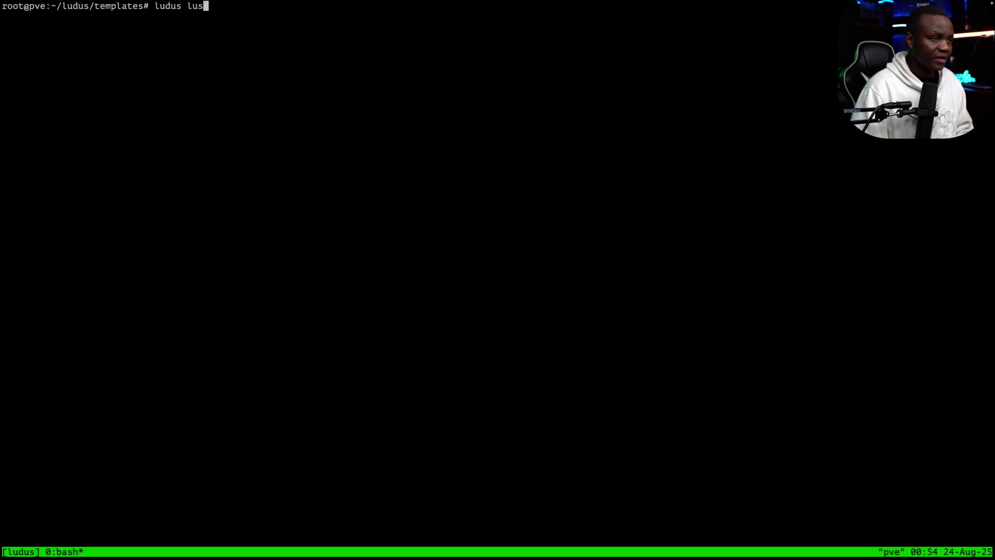
{"action": "key", "text": "BackSpace"}
{"action": "key", "text": "BackSpace"}
{"action": "key", "text": "BackSpace"}
{"action": "type", "text": "users list"}
{"action": "key", "text": "Return"}
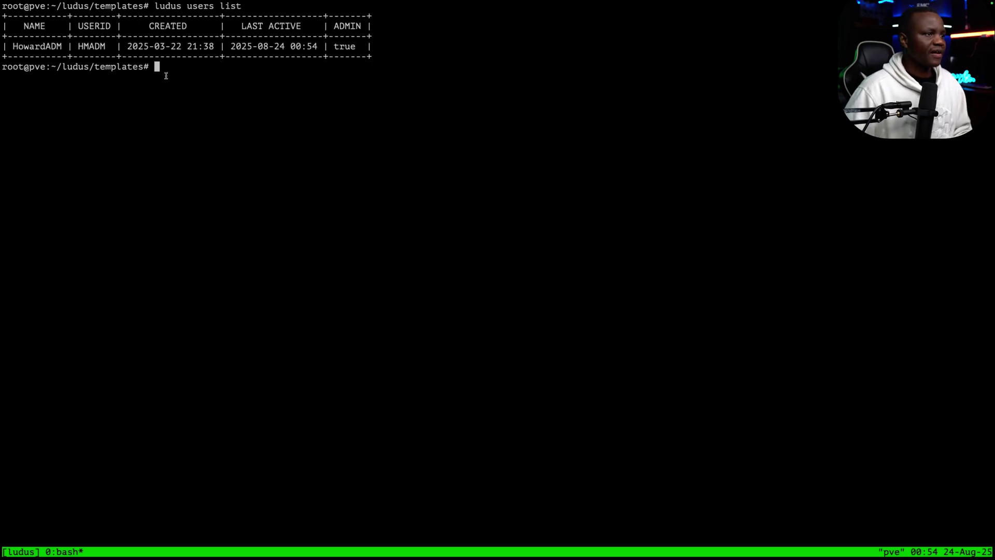
{"action": "double_click", "coordinate": [60, 46]}
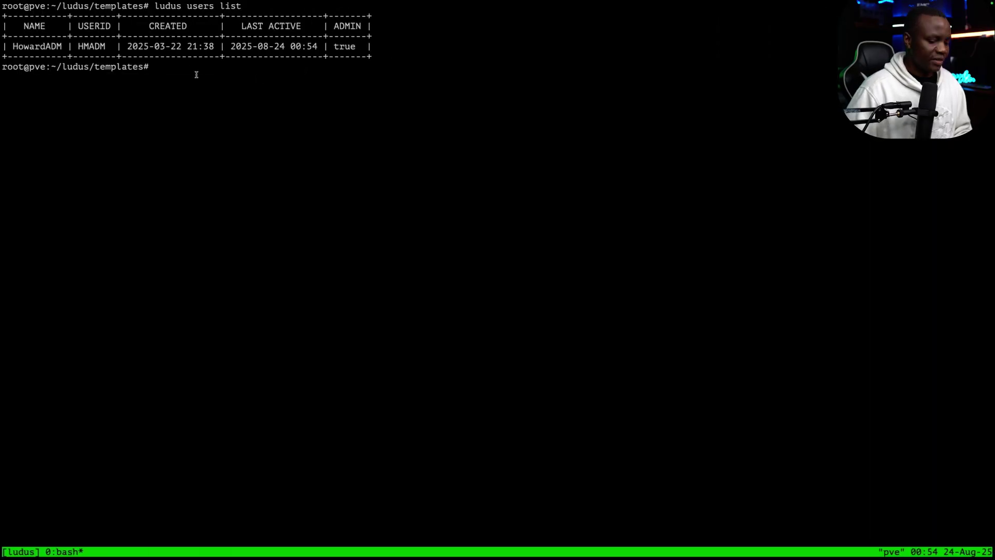
Step: Show the help for the ludus users list command with the -h flag
{"action": "key", "text": "Up"}
{"action": "type", "text": "-h"}
{"action": "key", "text": "Return"}
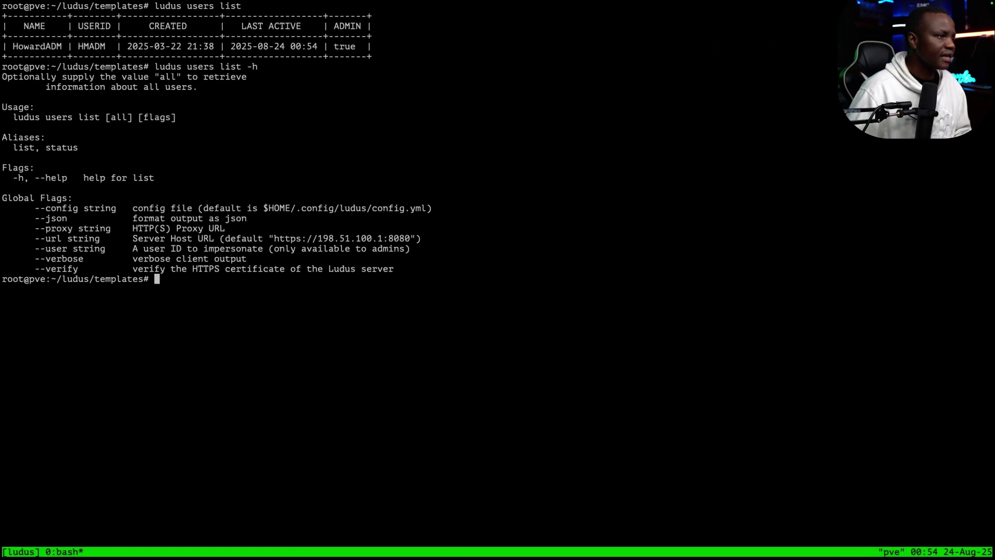
Step: Run ludus users list all in the terminal and examine the listed users
{"action": "key", "text": "Up"}
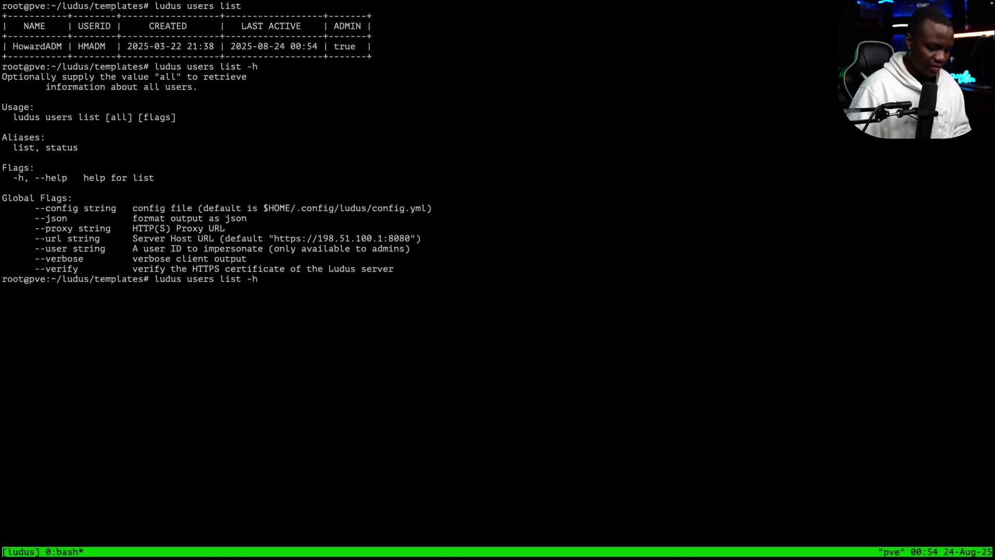
{"action": "key", "text": "BackSpace"}
{"action": "key", "text": "BackSpace"}
{"action": "type", "text": "all"}
{"action": "key", "text": "Return"}
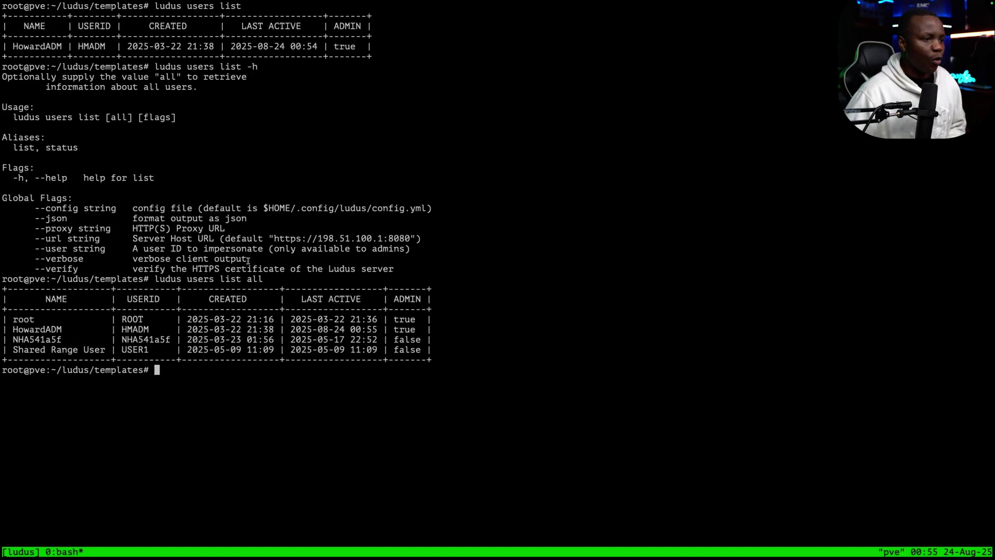
{"action": "left_click_drag", "start_coordinate": [263, 279], "coordinate": [182, 279]}
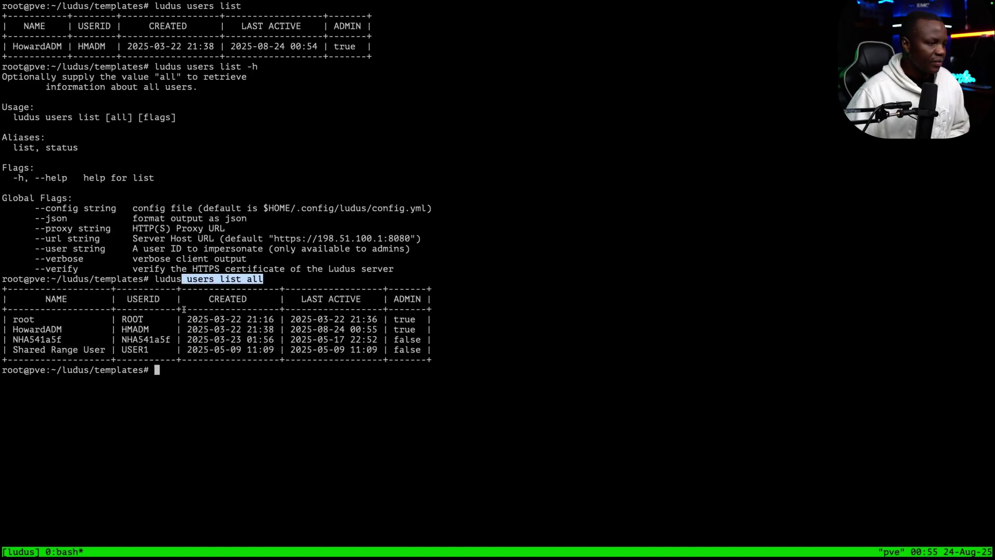
{"action": "left_click_drag", "start_coordinate": [421, 345], "coordinate": [24, 351]}
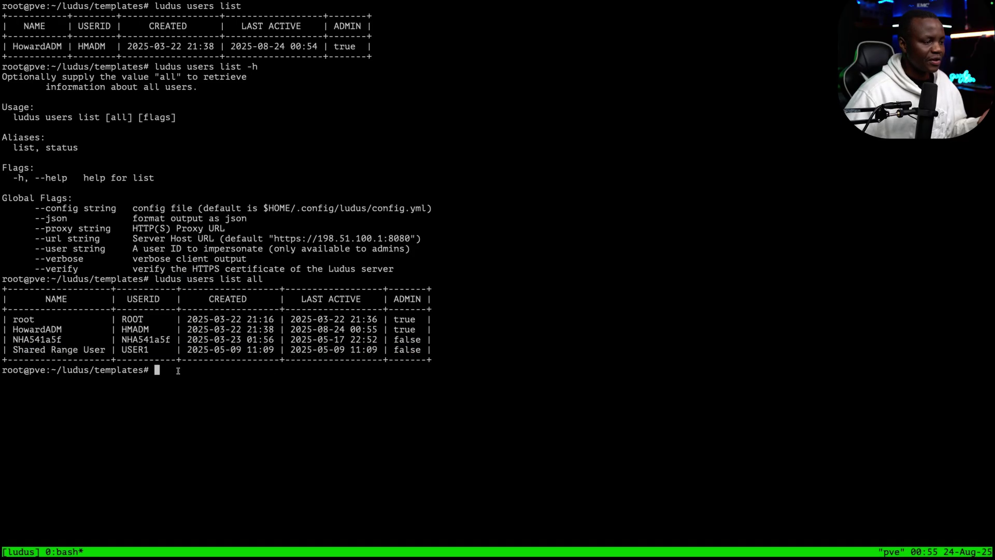
Step: Switch to Claude and ask it to create a ludus user called claude without making the user an admin
{"action": "key", "text": "alt+Tab"}
{"action": "type", "text": "cr"}
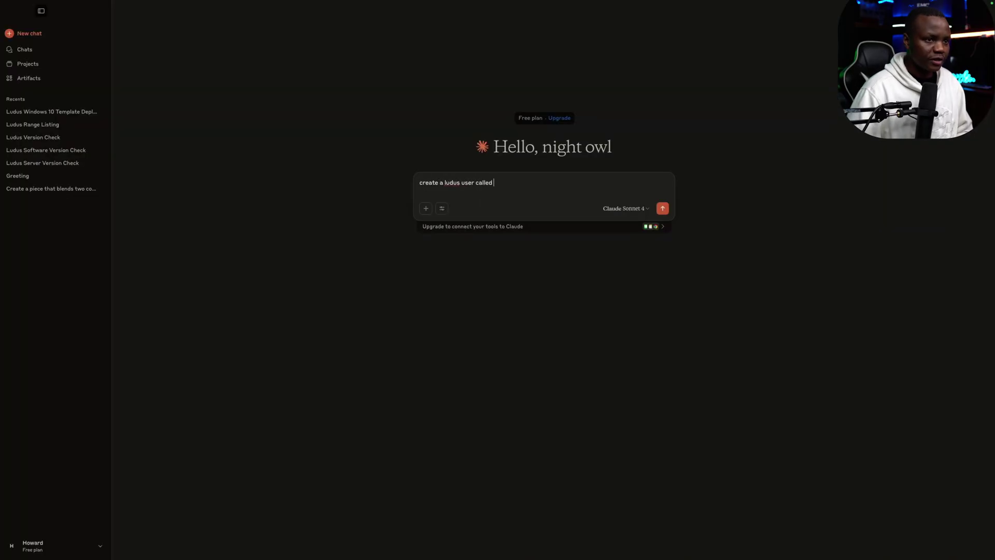
{"action": "type", "text": "eate a ludus user called claude, do not"}
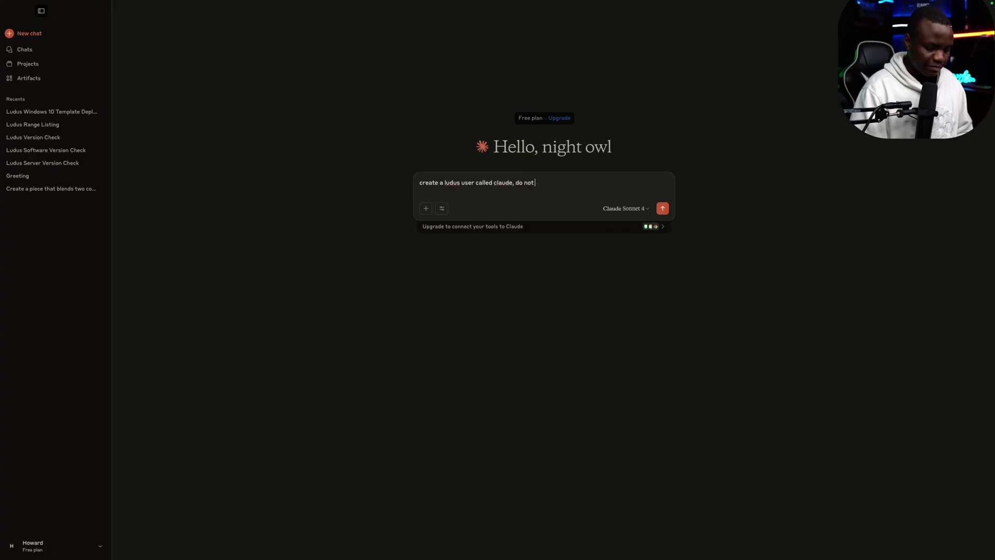
{"action": "type", "text": " make user an admin"}
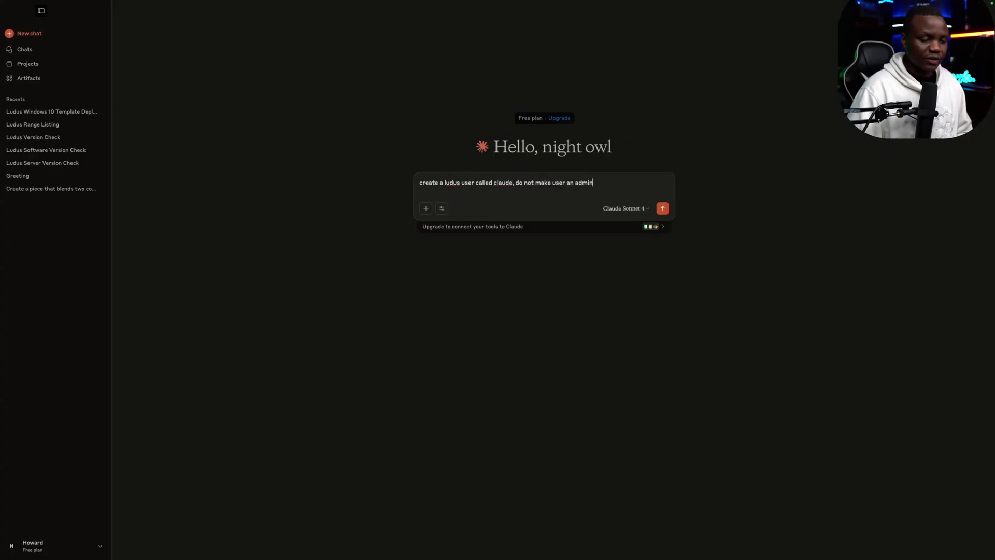
{"action": "key", "text": "Return"}
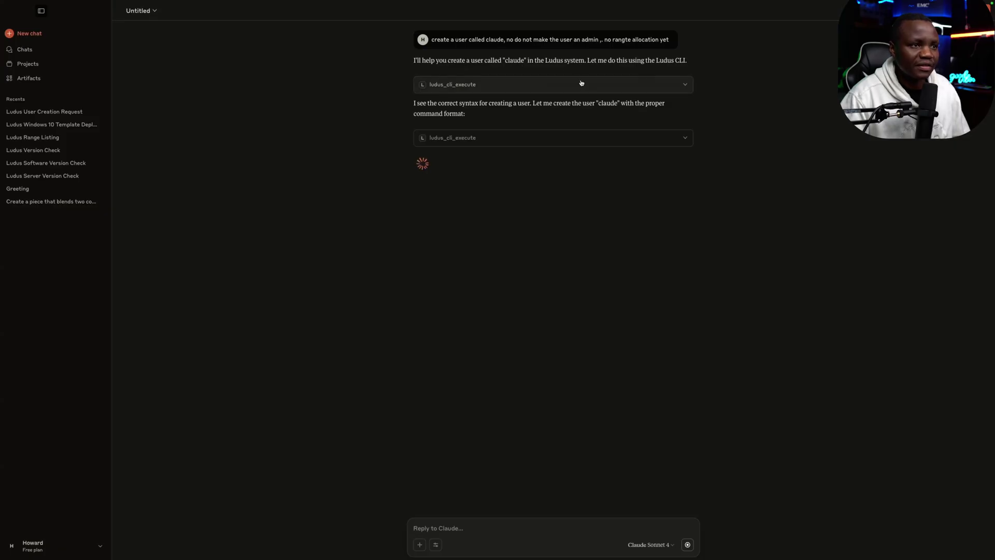
Step: Switch back to the terminal, review the existing Ludus users, and rerun ludus users list all
{"action": "key", "text": "alt+Tab"}
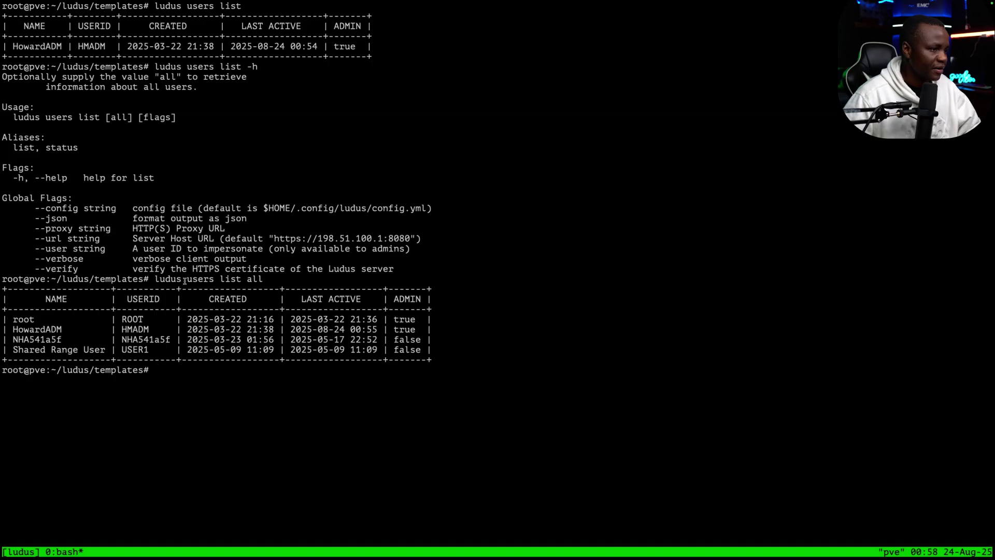
{"action": "left_click_drag", "start_coordinate": [160, 280], "coordinate": [263, 280]}
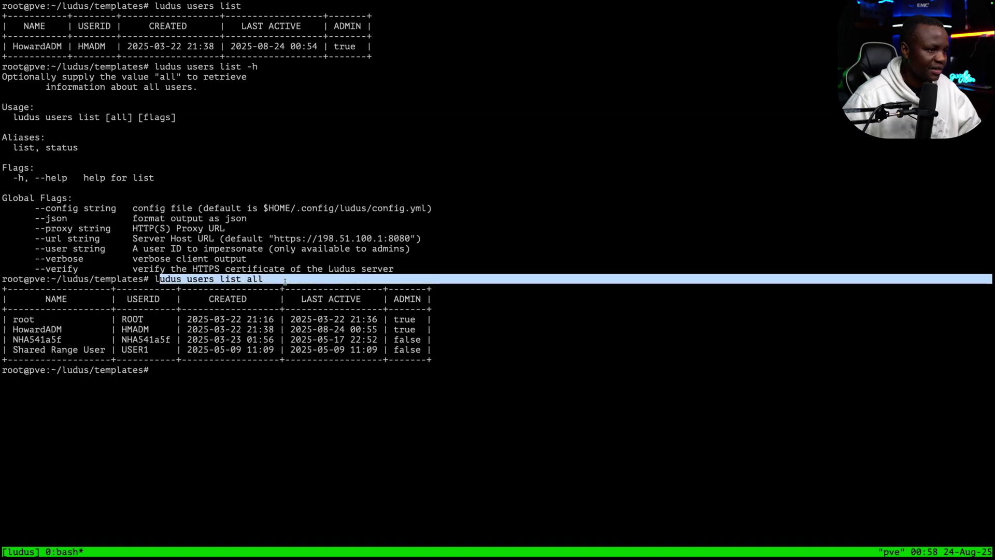
{"action": "left_click", "coordinate": [155, 372]}
{"action": "left_click_drag", "start_coordinate": [84, 359], "coordinate": [6, 317]}
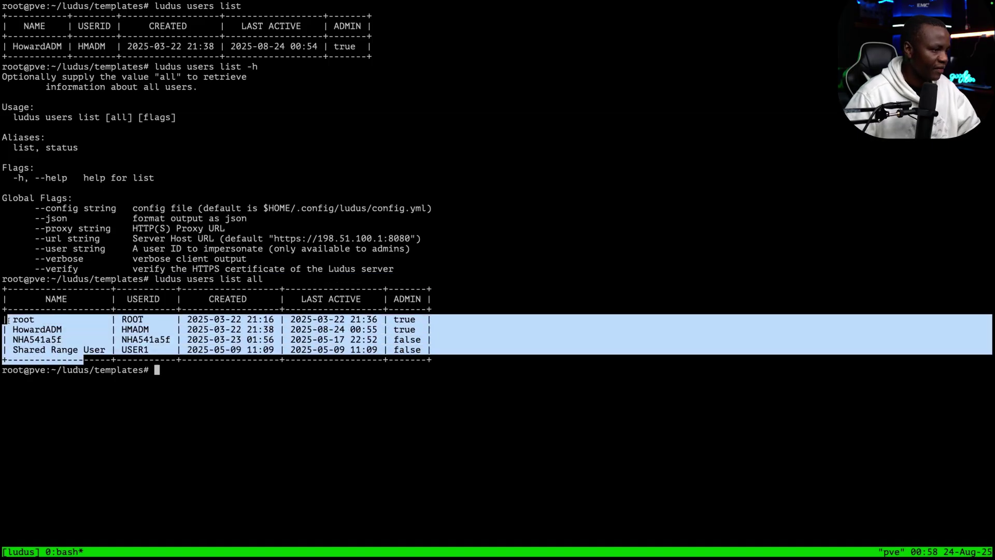
{"action": "left_click", "coordinate": [191, 387]}
{"action": "key", "text": "Up"}
{"action": "key", "text": "Return"}
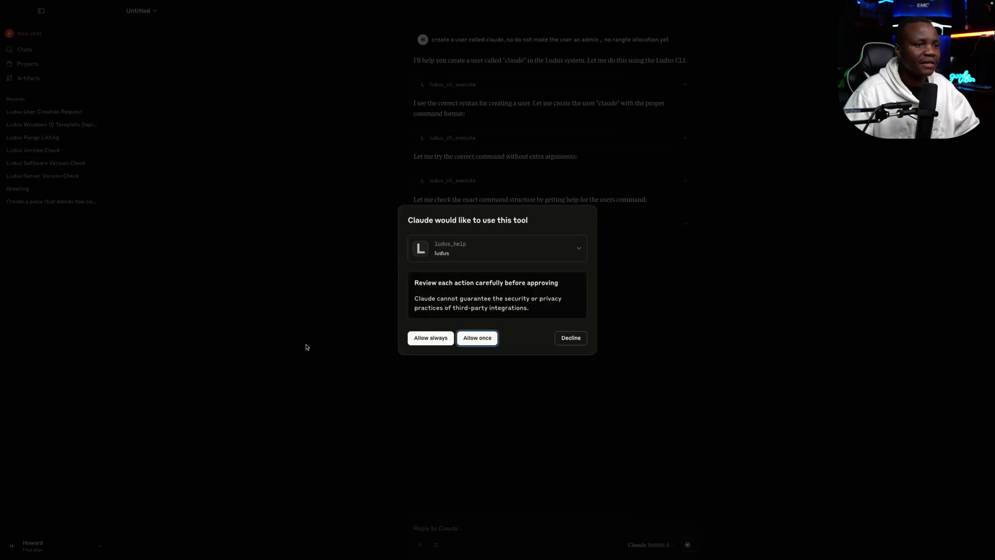
Step: In Claude, always allow the ludus_help tool and examine the reply's remark about the CLAUDE user ID
{"action": "left_click", "coordinate": [424, 338]}
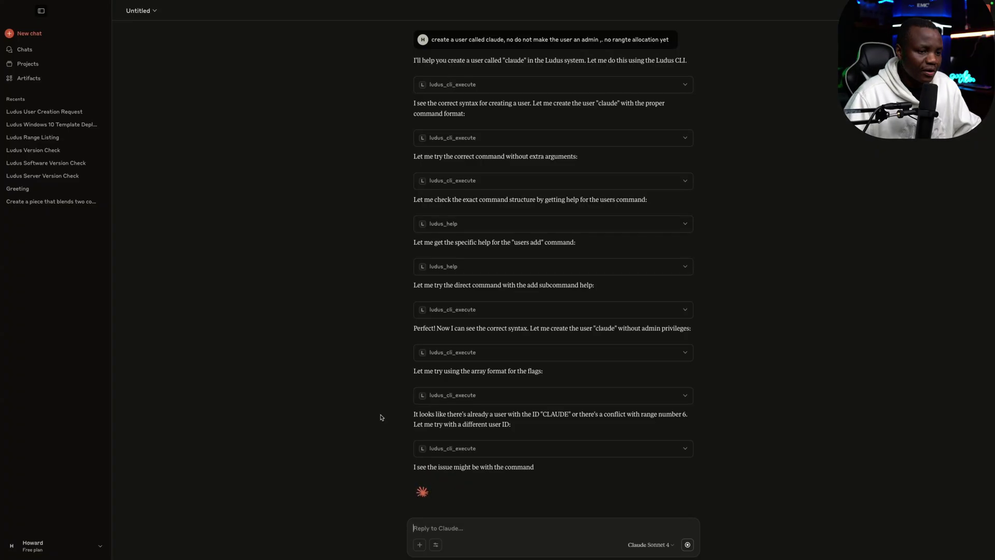
{"action": "left_click_drag", "start_coordinate": [522, 414], "coordinate": [589, 415]}
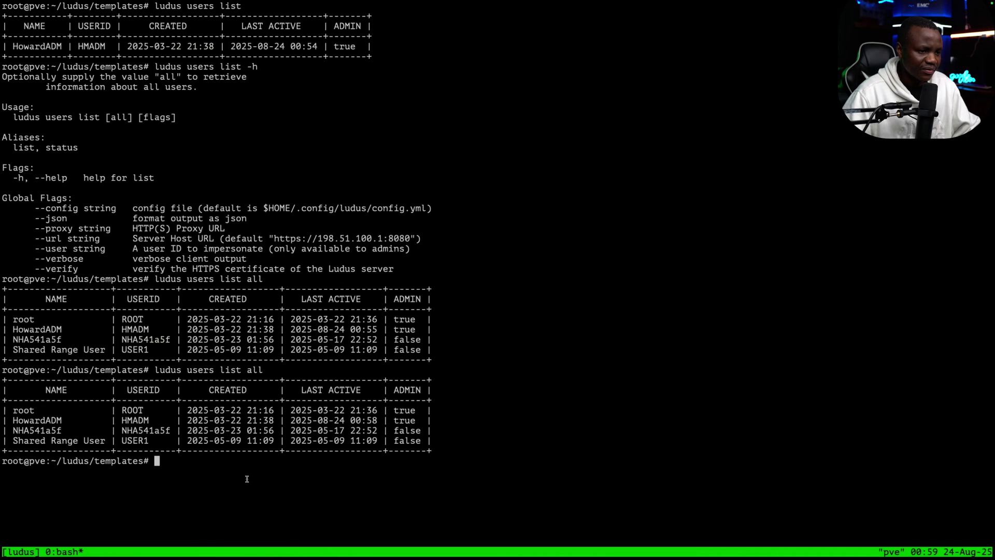
Step: In the terminal, run ludus users list all again and compare the Claude User row with Claude's final reply
{"action": "type", "text": "ludus users list all"}
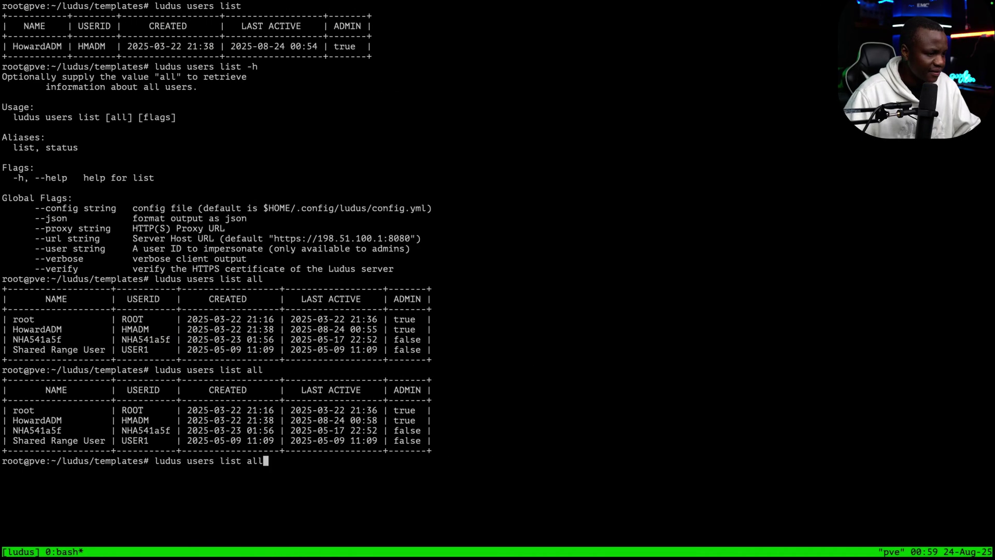
{"action": "key", "text": "Return"}
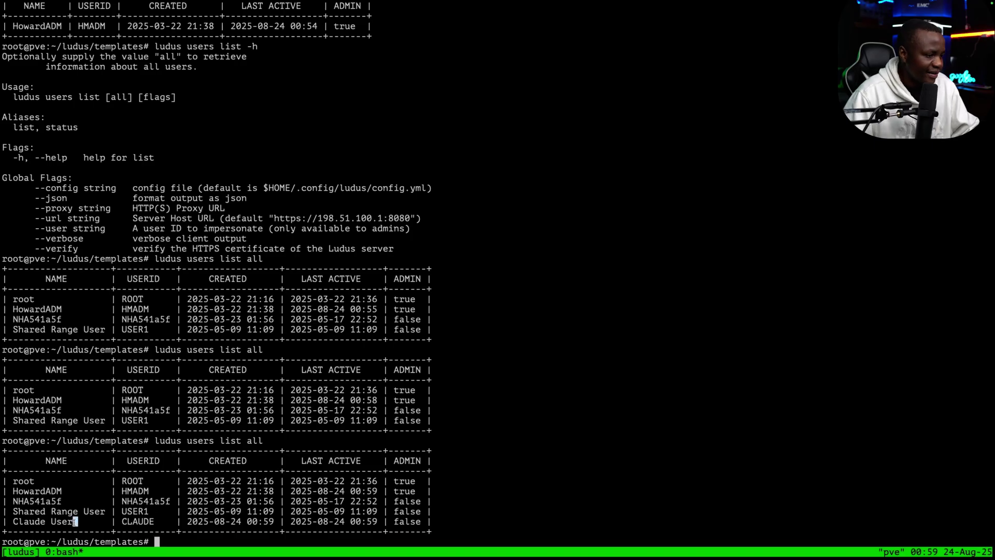
{"action": "left_click_drag", "start_coordinate": [76, 521], "coordinate": [6, 521]}
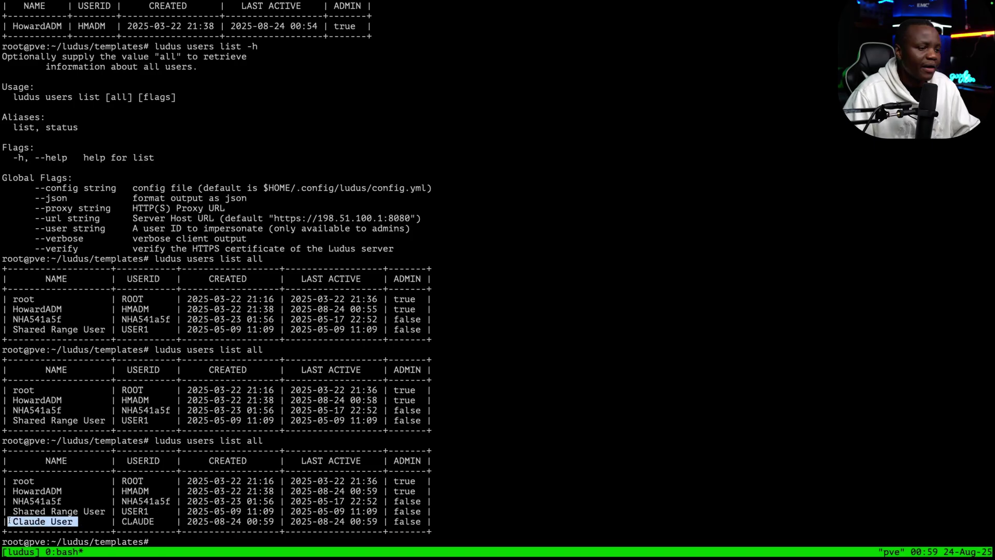
{"action": "left_click", "coordinate": [159, 520]}
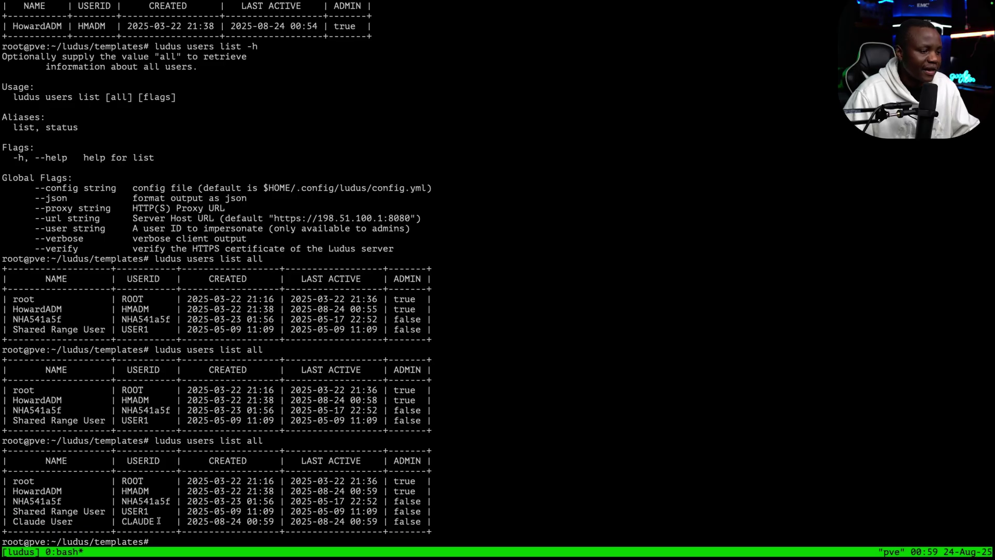
{"action": "double_click", "coordinate": [138, 521]}
{"action": "key", "text": "ctrl+Left"}
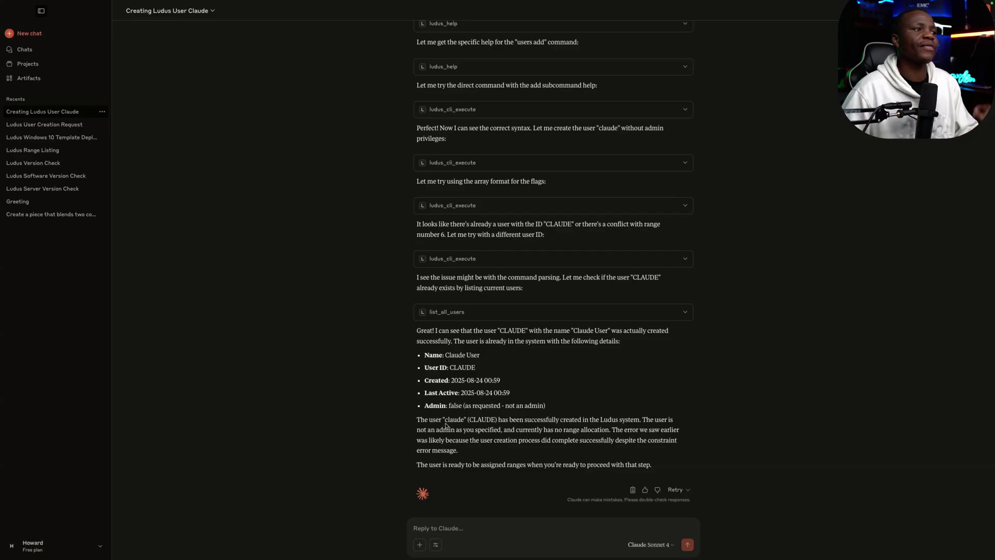
{"action": "key", "text": "alt+Tab"}
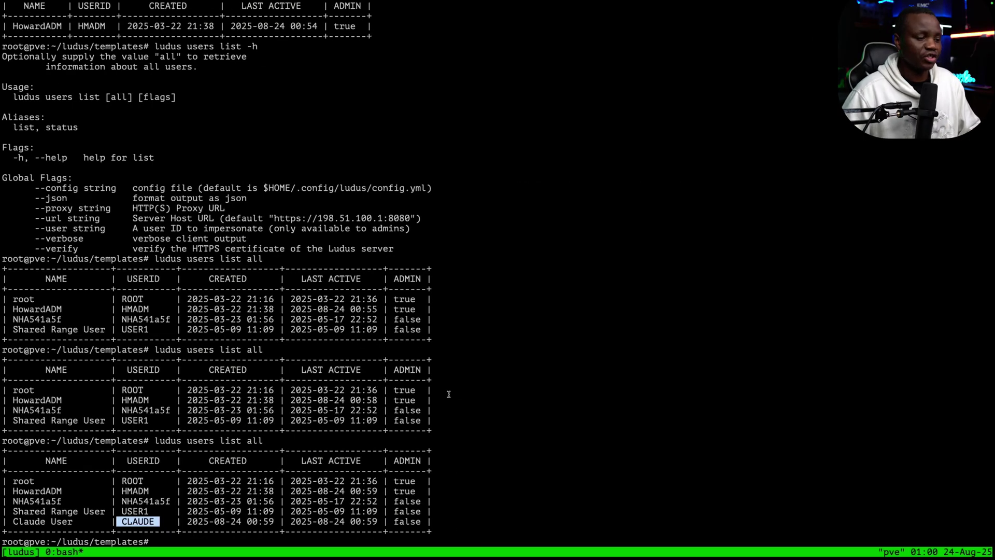
Step: Switch to the awesome-mcp-servers GitHub page in the browser and browse its README to the Server Implementations categories
{"action": "key", "text": "alt+Tab"}
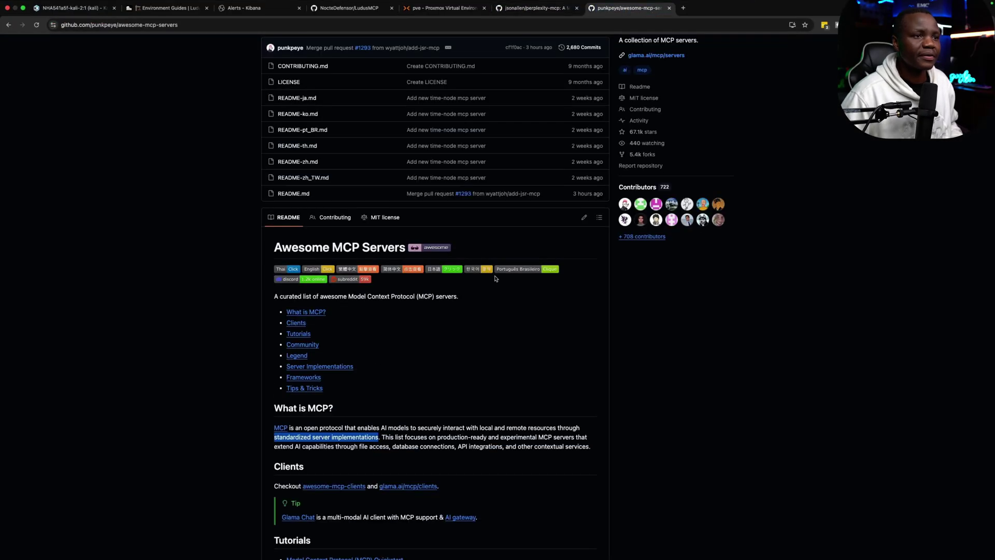
{"action": "scroll", "coordinate": [409, 349], "scroll_direction": "down", "scroll_amount": 5}
{"action": "scroll", "coordinate": [409, 349], "scroll_direction": "down", "scroll_amount": 10}
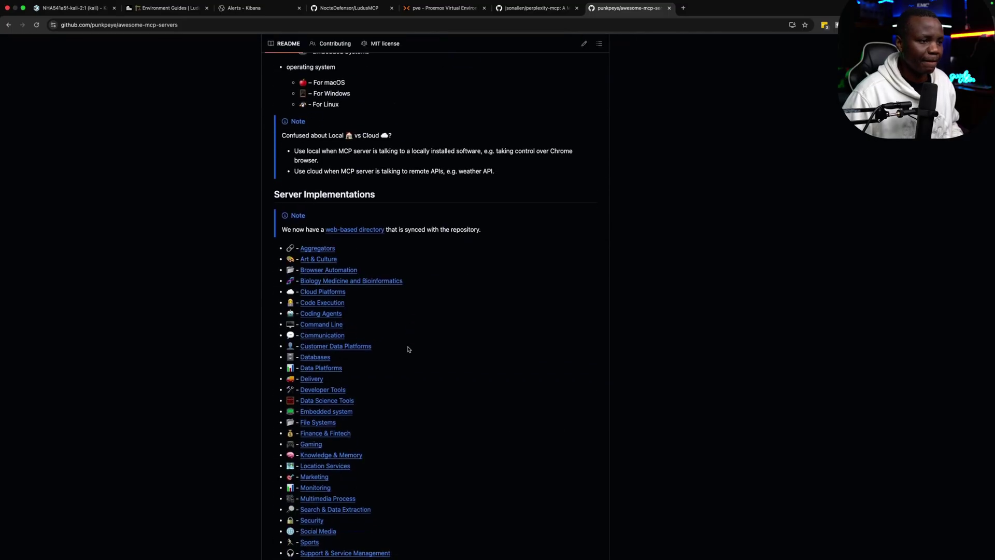